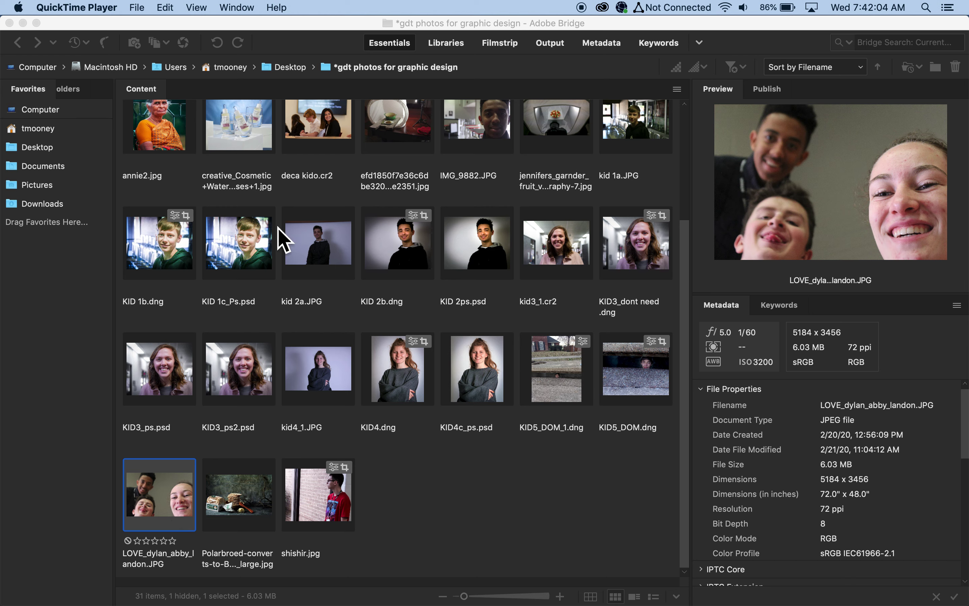
Select LOVE_dylan_abby_landon.JPG in Bridge and open it in Camera Raw.
click(435, 501)
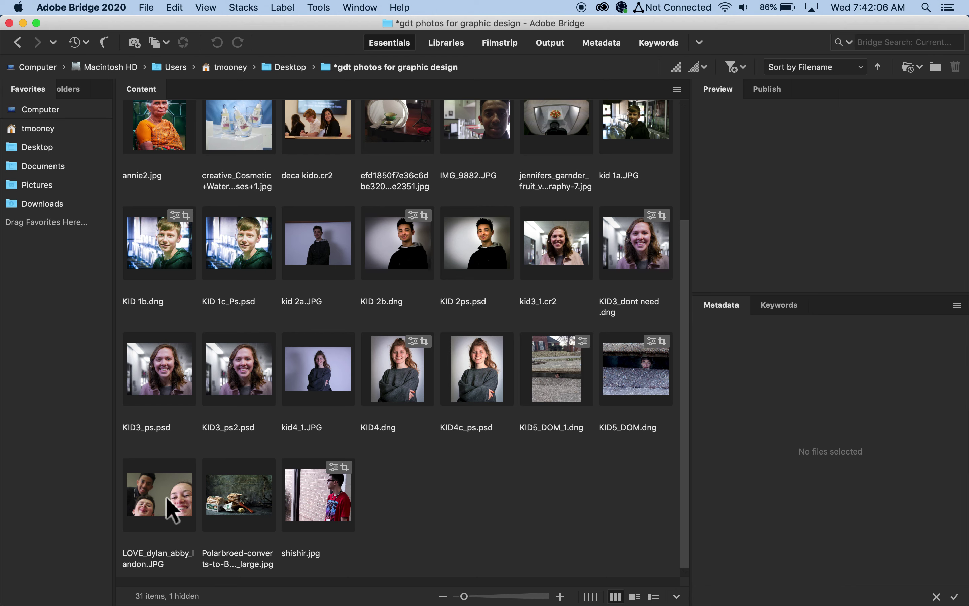
click(166, 499)
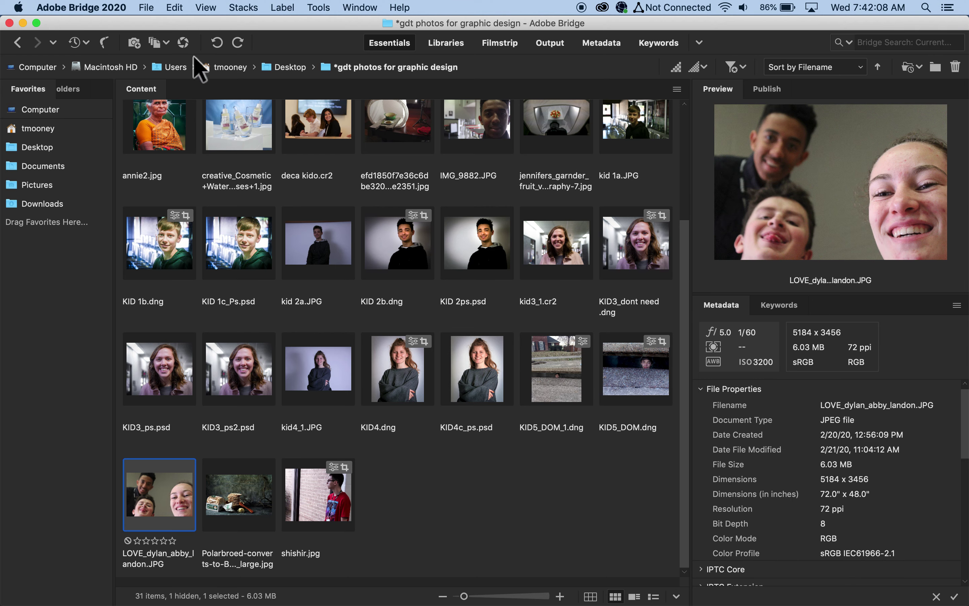
click(183, 42)
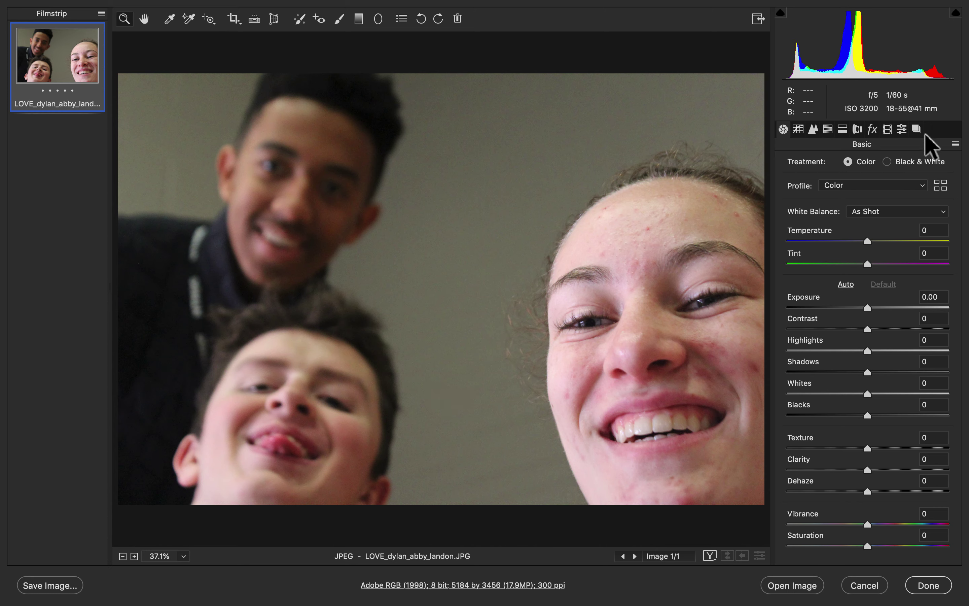
Save the unedited photo as a snapshot named 'original' and show Before/After side by side.
click(917, 128)
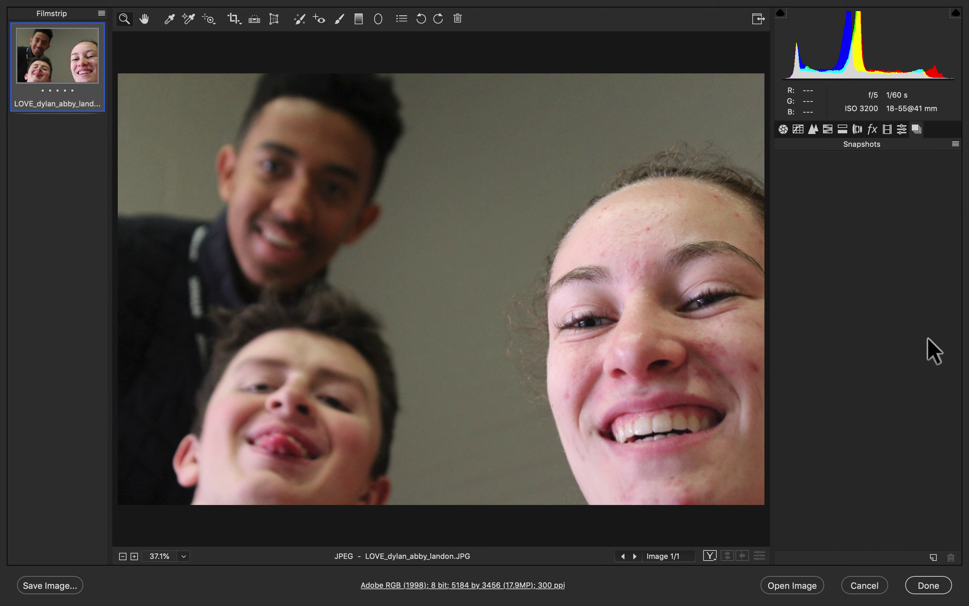
click(934, 560)
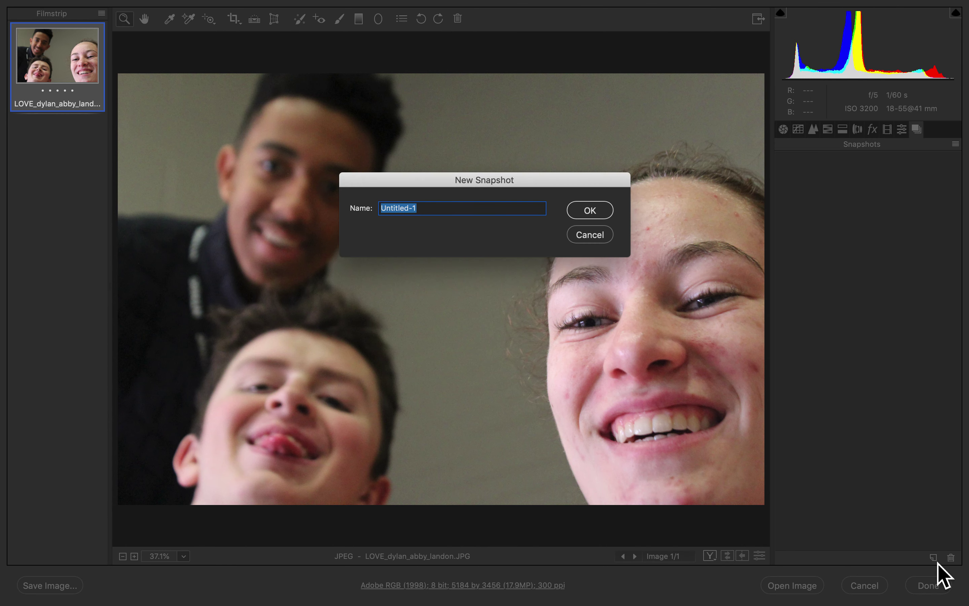
text(original)
key(Return)
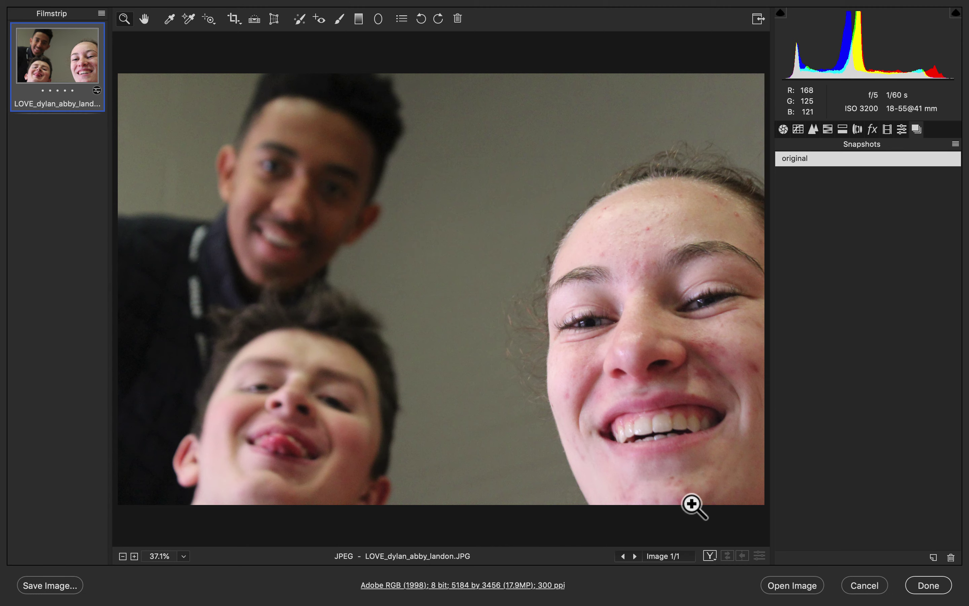
click(710, 556)
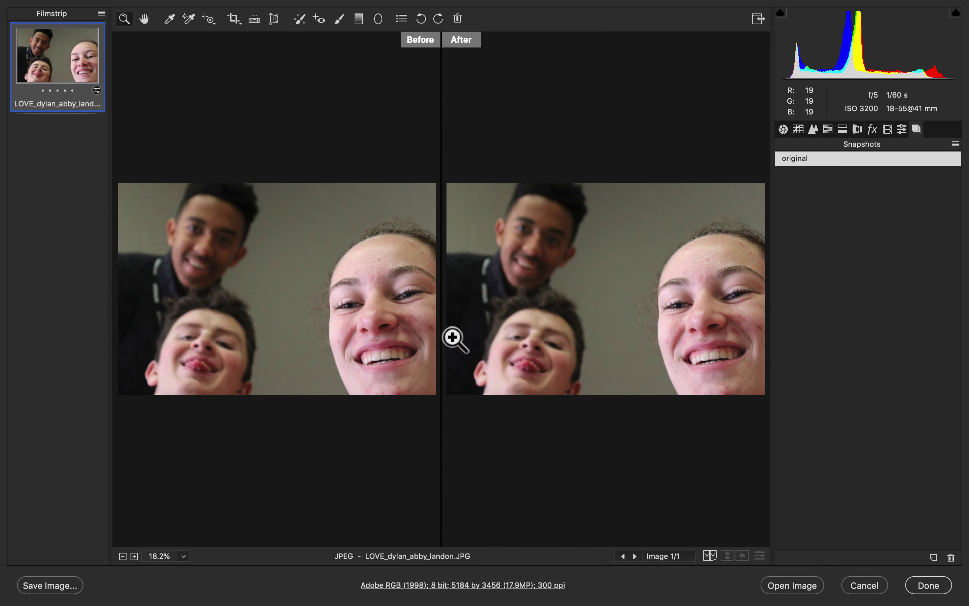
In Basic, set Tint +10, Exposure +0.65, Texture +2, Clarity +24, Vibrance +33 and Highlights -49.
click(782, 129)
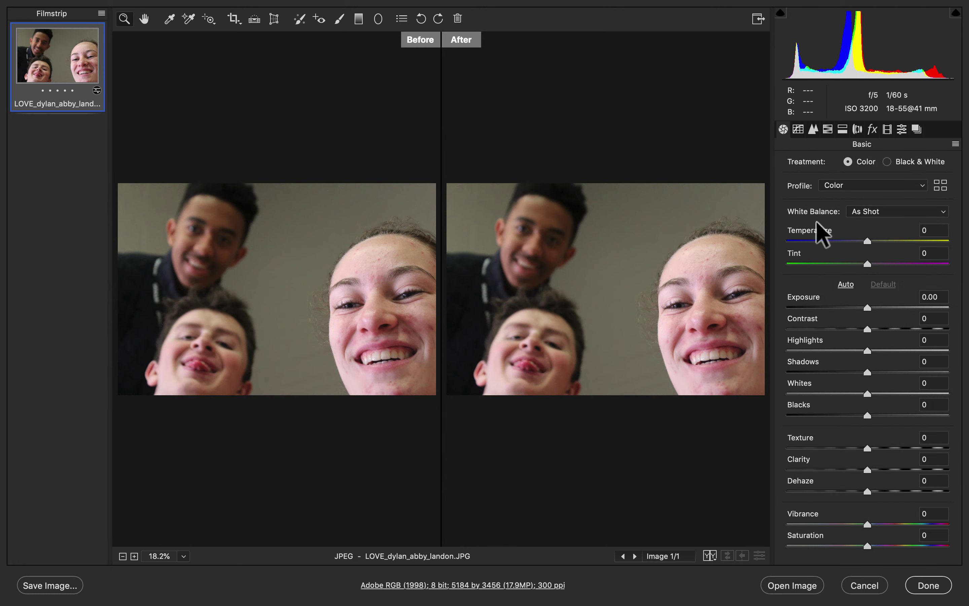
mouse_move(869, 265)
mouse_down()
mouse_move(822, 268)
mouse_move(903, 266)
mouse_move(877, 271)
mouse_up()
drag(869, 309, 879, 308)
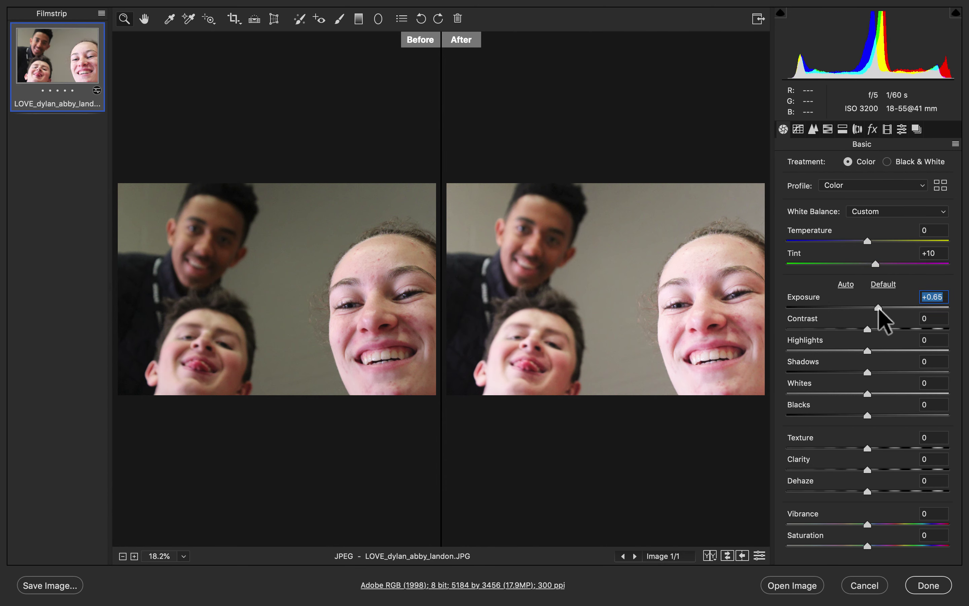
drag(868, 448, 887, 470)
drag(867, 524, 894, 523)
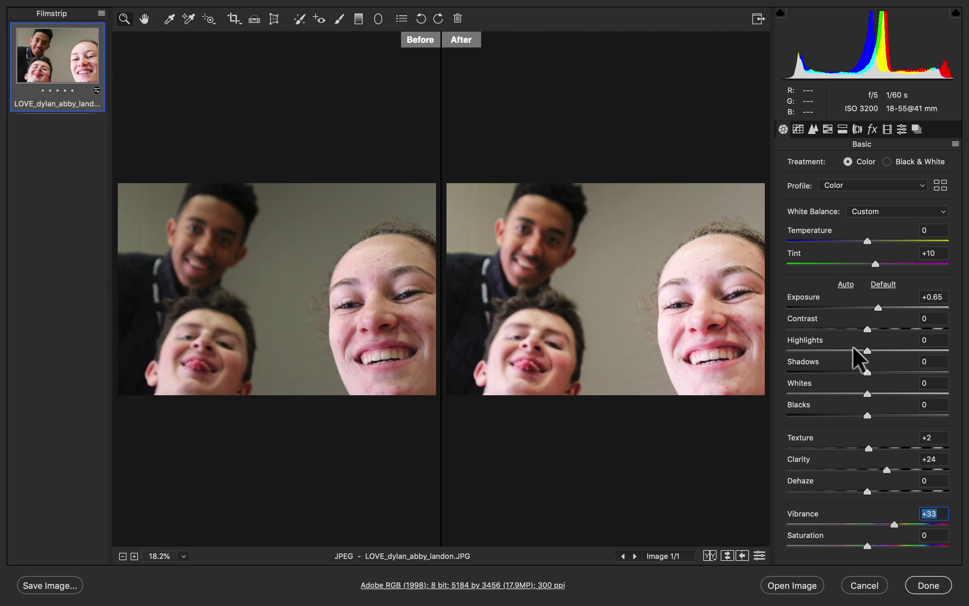
drag(868, 351, 828, 356)
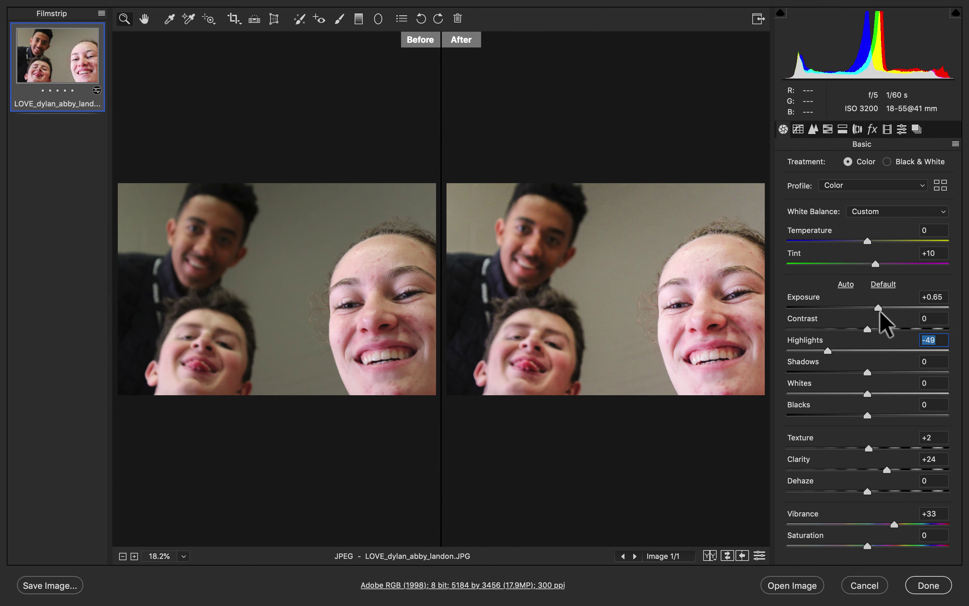
click(917, 129)
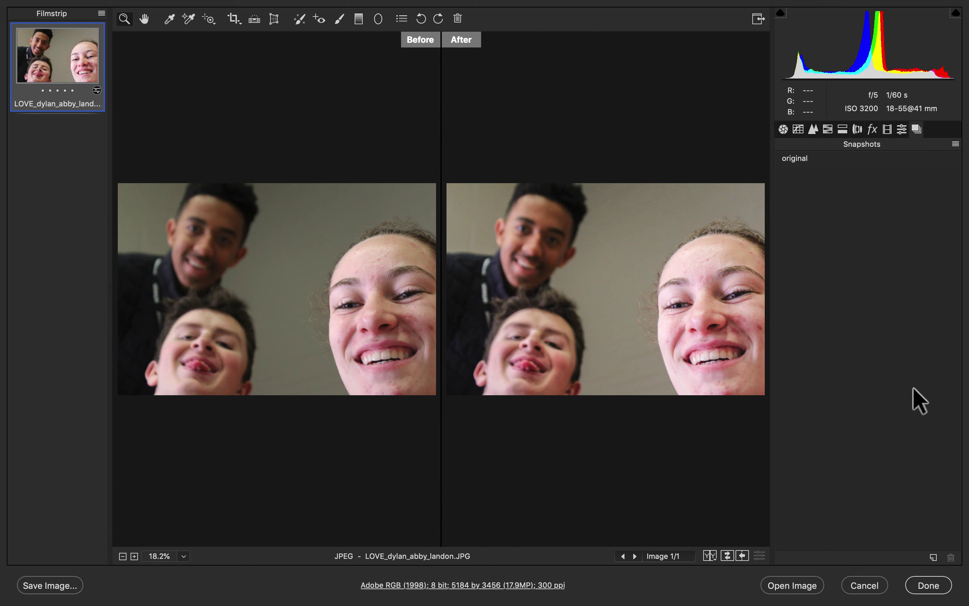
Save the adjusted colour version as a new snapshot named '1'.
click(933, 556)
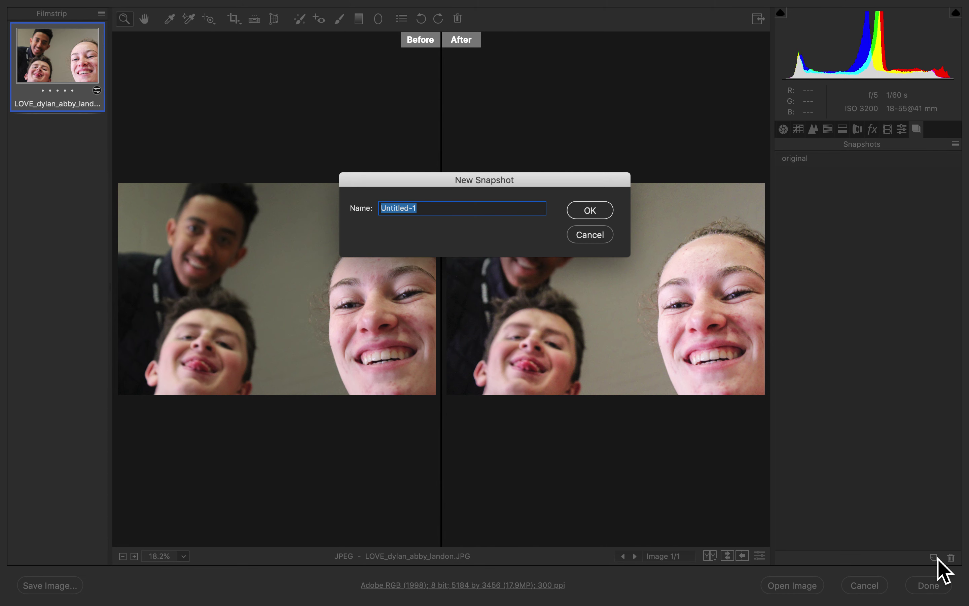
text(1)
click(588, 212)
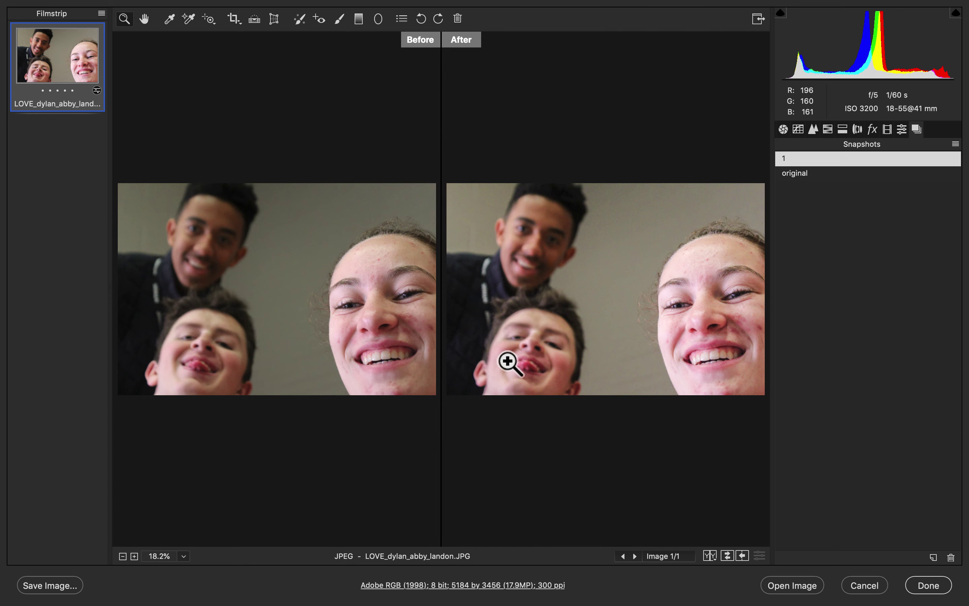
click(783, 129)
Convert the photo to Black & White with Highlights +28 and Blacks -47.
click(887, 162)
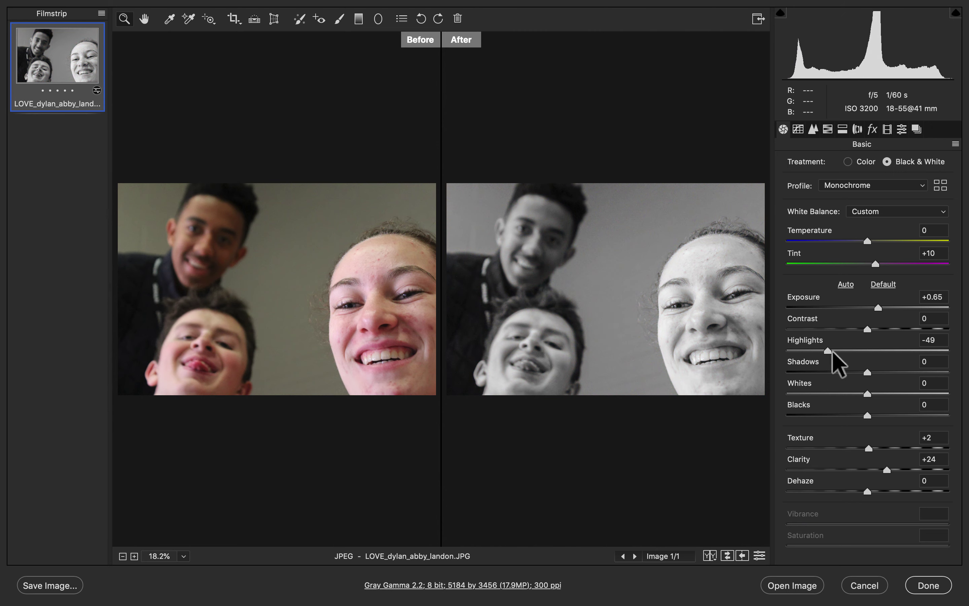
drag(829, 351, 894, 347)
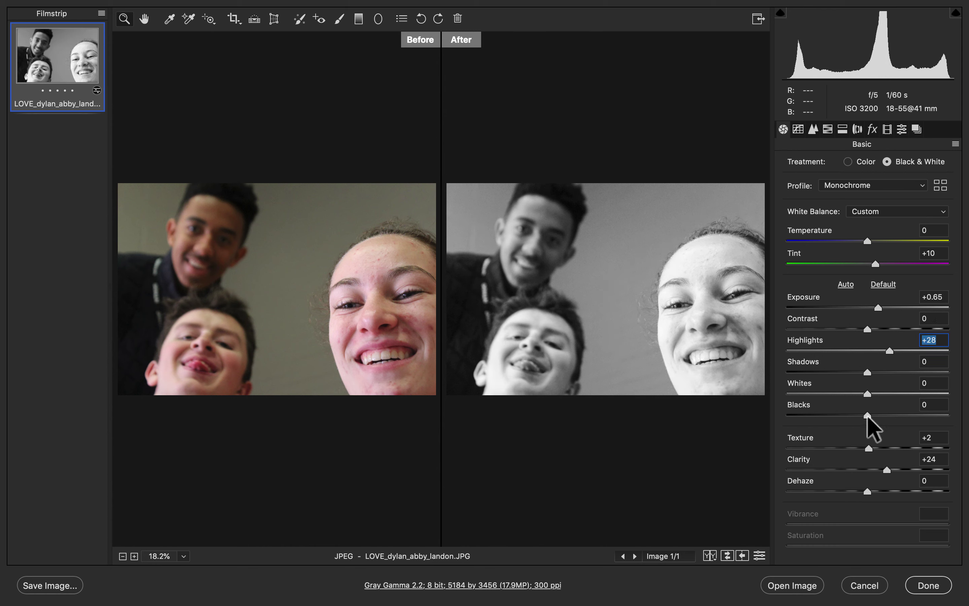
drag(867, 415, 830, 425)
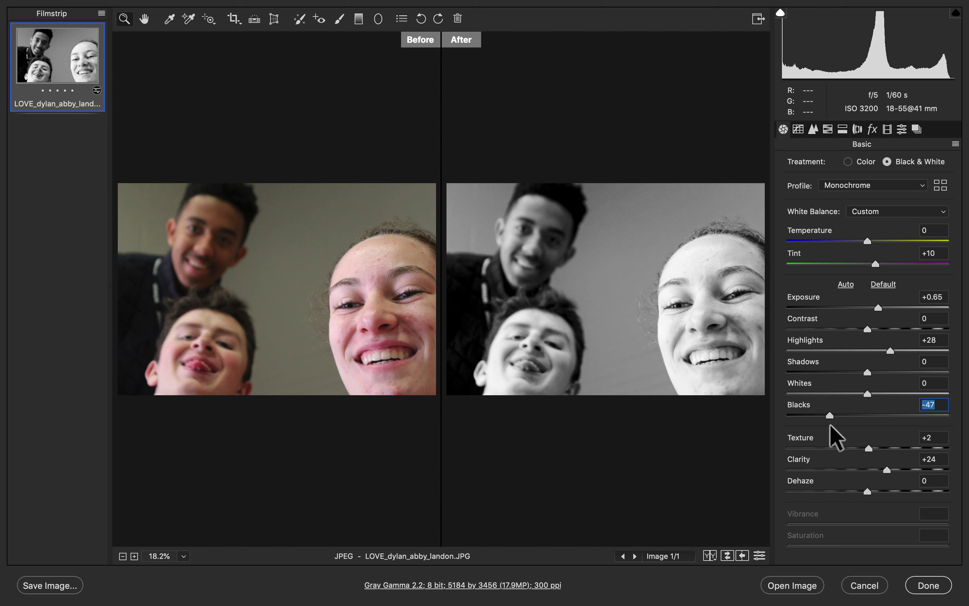
Save the black-and-white version as a new snapshot named '2'.
click(917, 128)
click(935, 558)
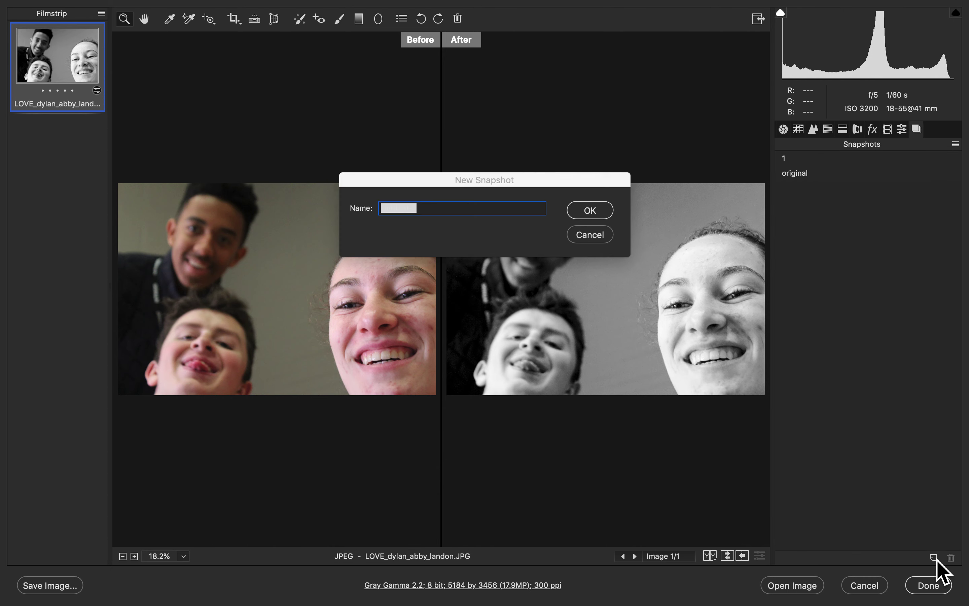
text(2)
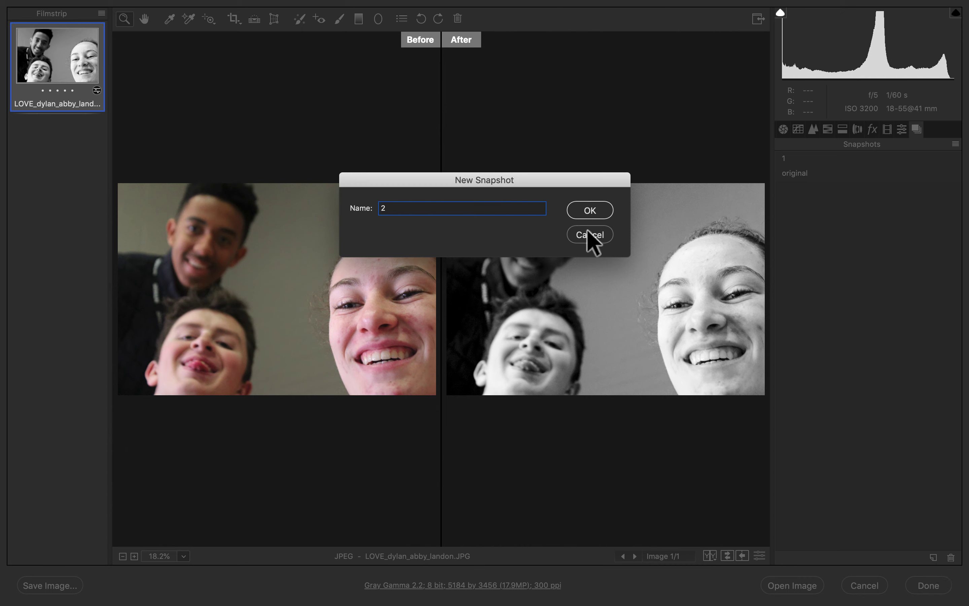
click(590, 210)
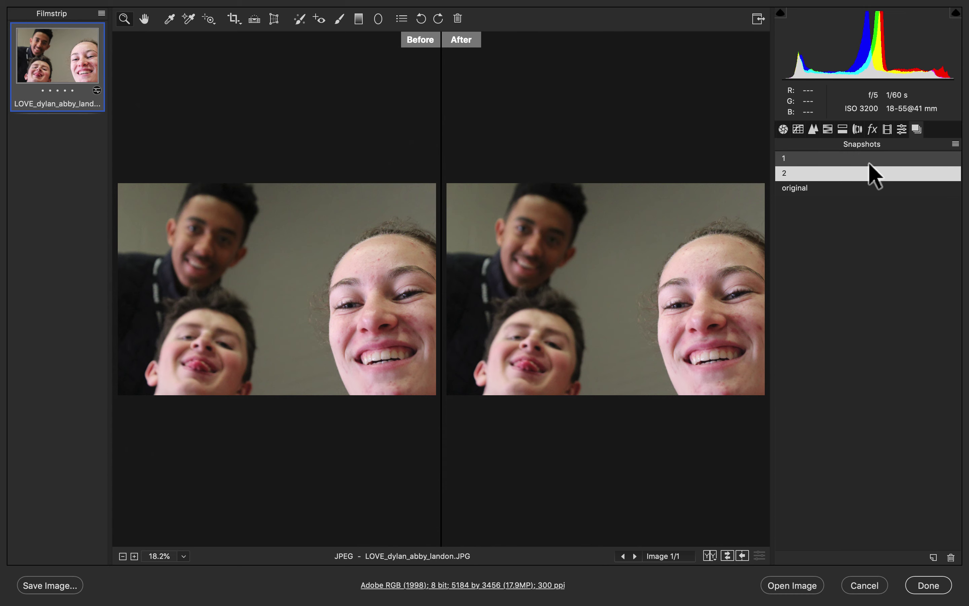
Add a Highlight Priority post-crop vignette with Amount -41 and Feather 58.
click(872, 128)
drag(867, 310, 879, 376)
mouse_move(790, 402)
mouse_down()
mouse_move(876, 399)
mouse_move(795, 400)
mouse_up()
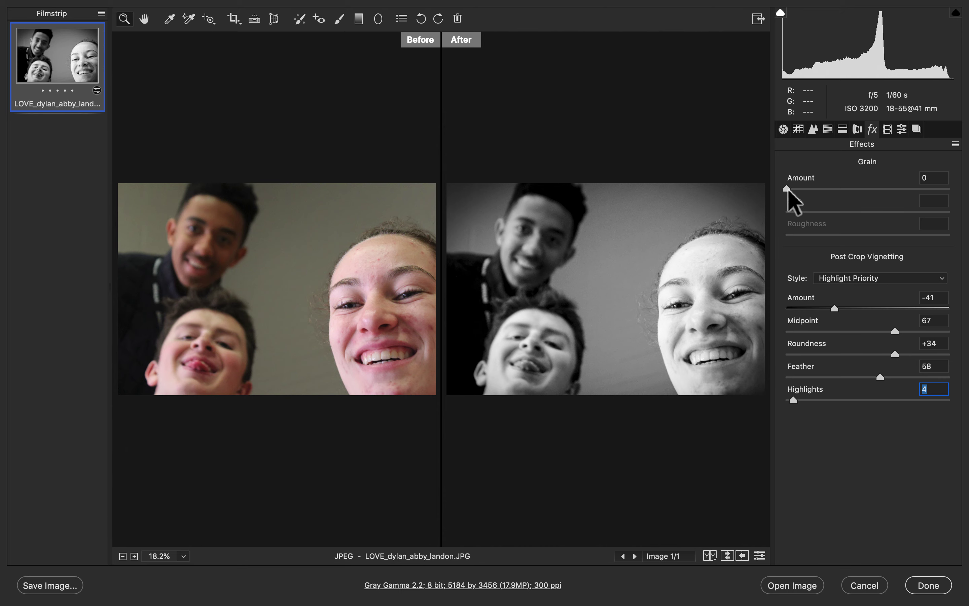
Add film grain at Amount 50 and zoom in to check it.
drag(788, 189, 866, 189)
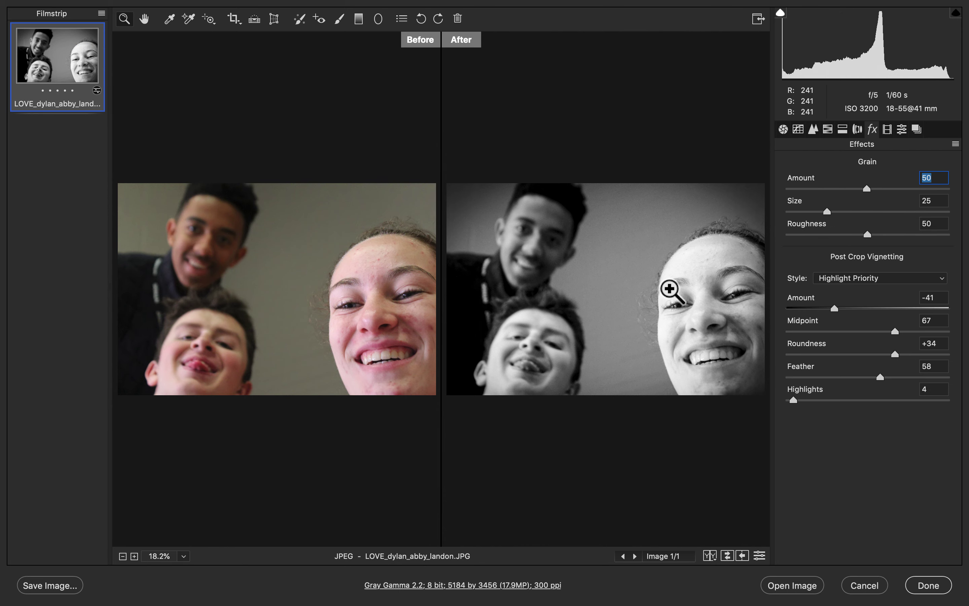
click(669, 289)
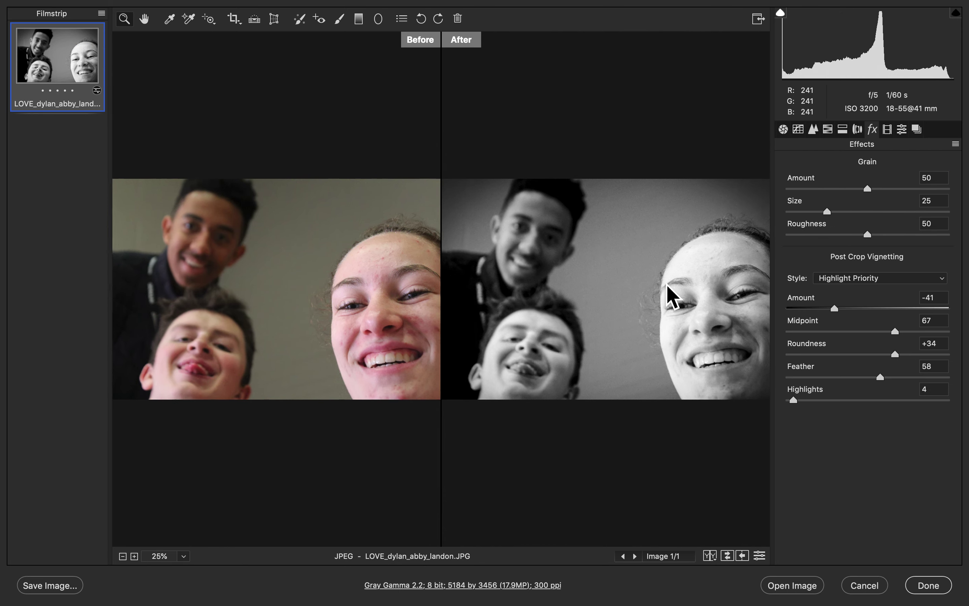
click(638, 379)
alt+click(638, 378)
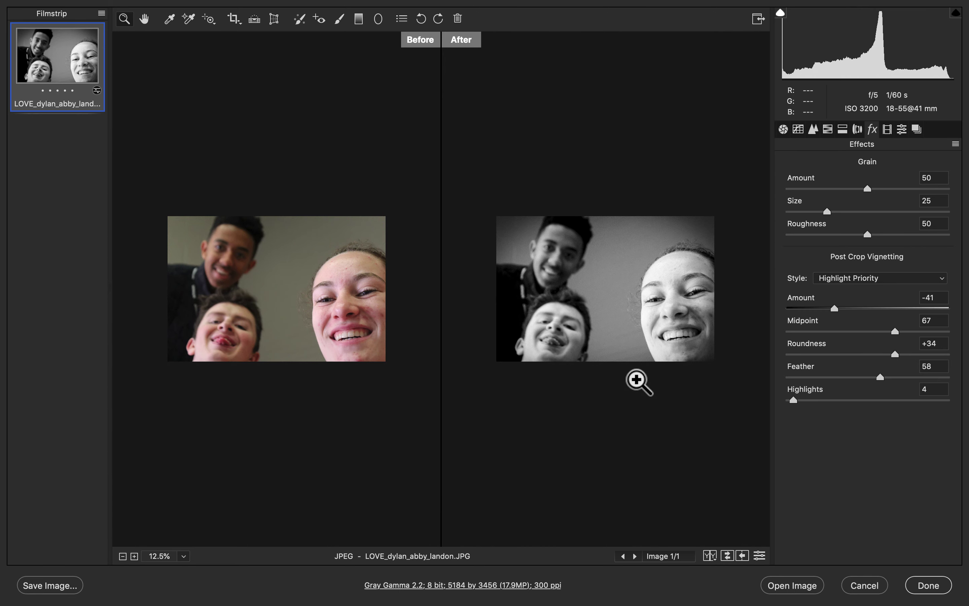
click(917, 129)
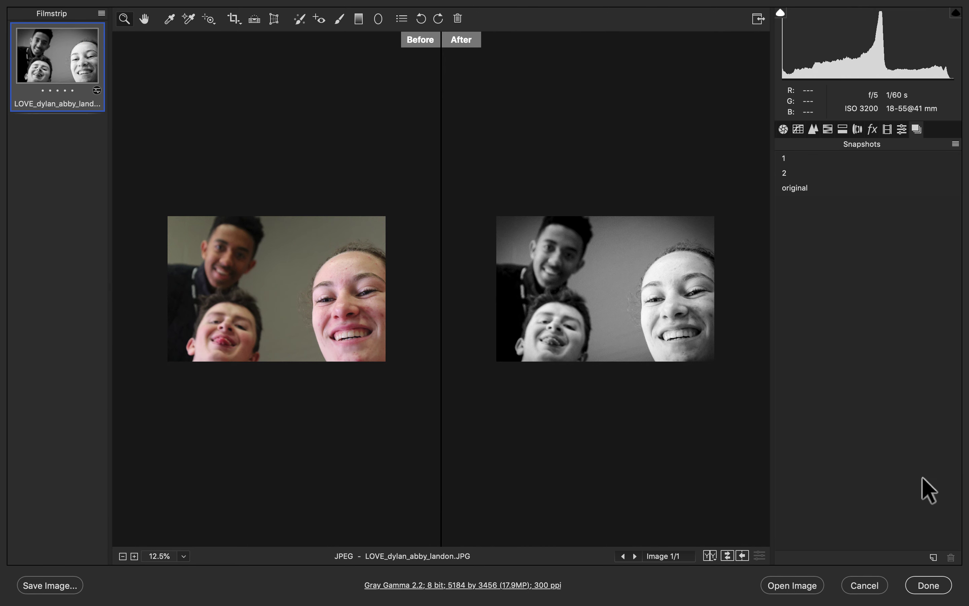
Save the vignetted, grainy version as snapshot '3 grain' and zoom in to inspect the grain.
click(936, 555)
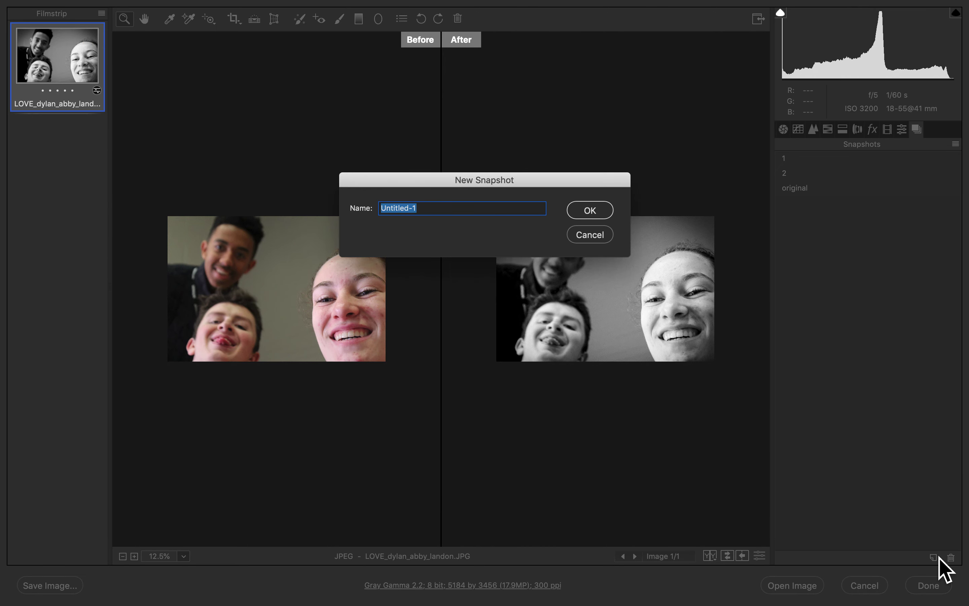
text(3 grain)
click(588, 211)
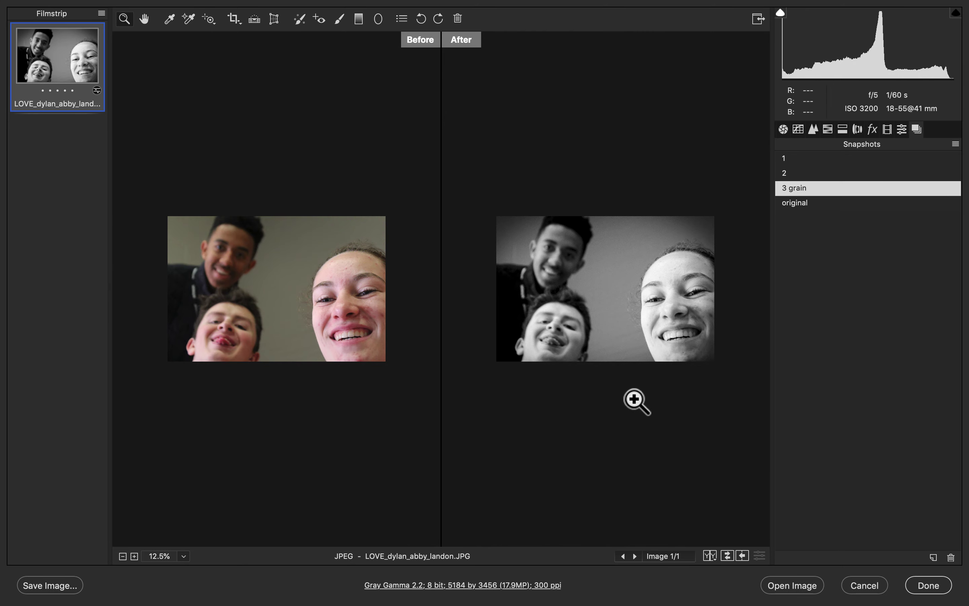
click(634, 400)
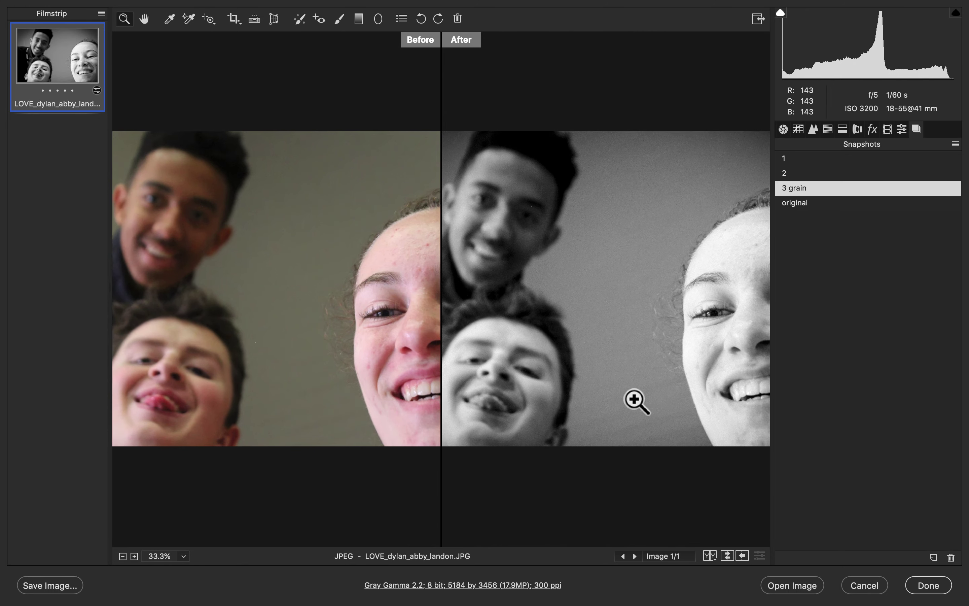
alt+click(637, 401)
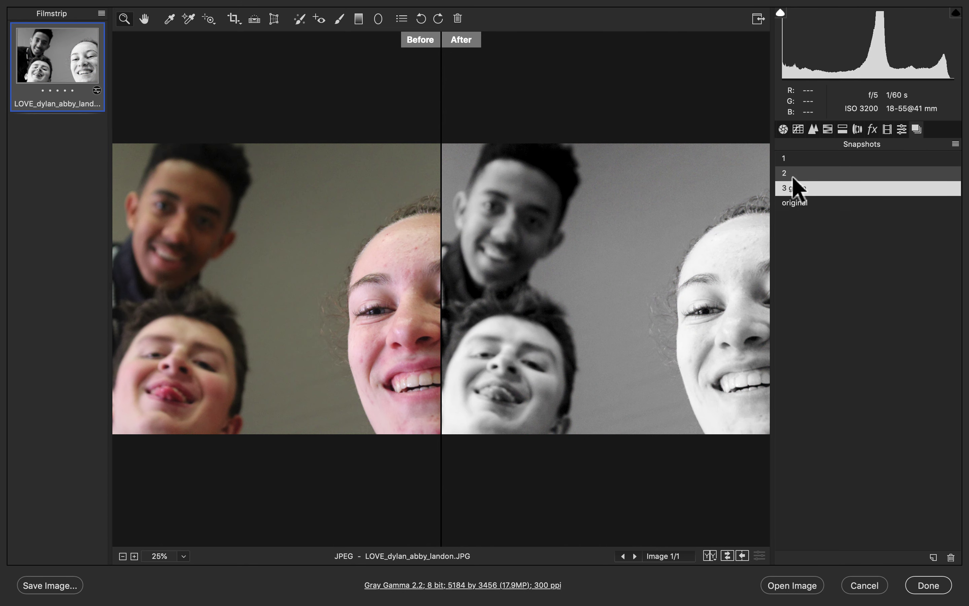
Load snapshot 1 and add an S-shaped point curve, shadow point at 67/61.
click(785, 158)
click(798, 129)
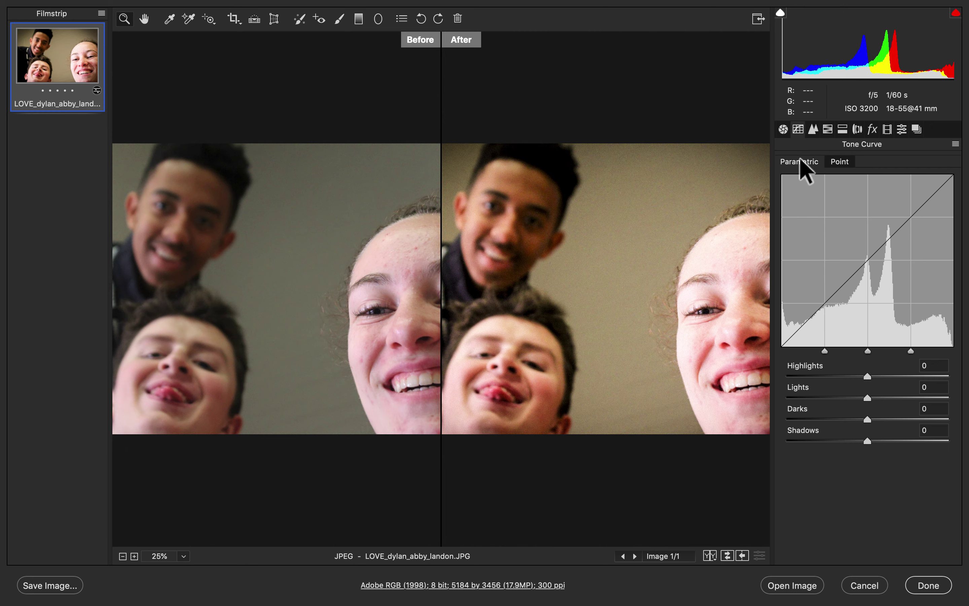
click(840, 162)
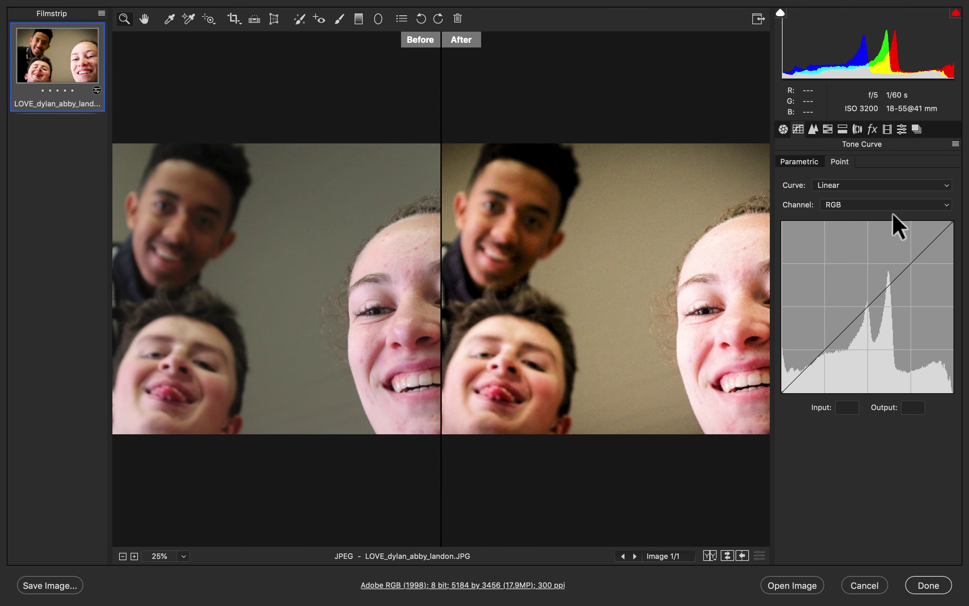
drag(926, 278, 908, 256)
drag(825, 347, 827, 351)
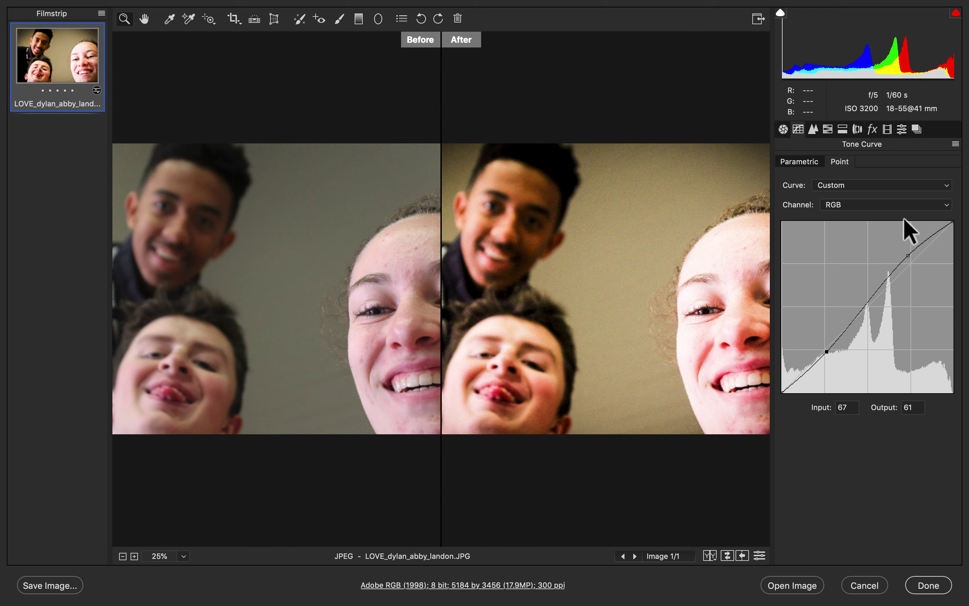
Preview the sharpening mask, set Masking to 100, and return sharpening Amount to 0.
click(813, 129)
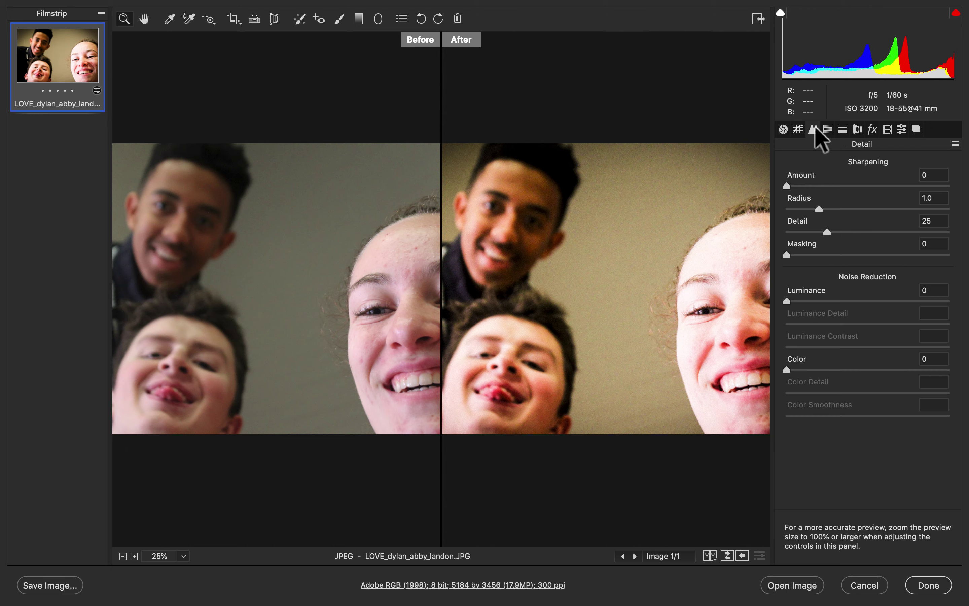
drag(788, 185, 867, 186)
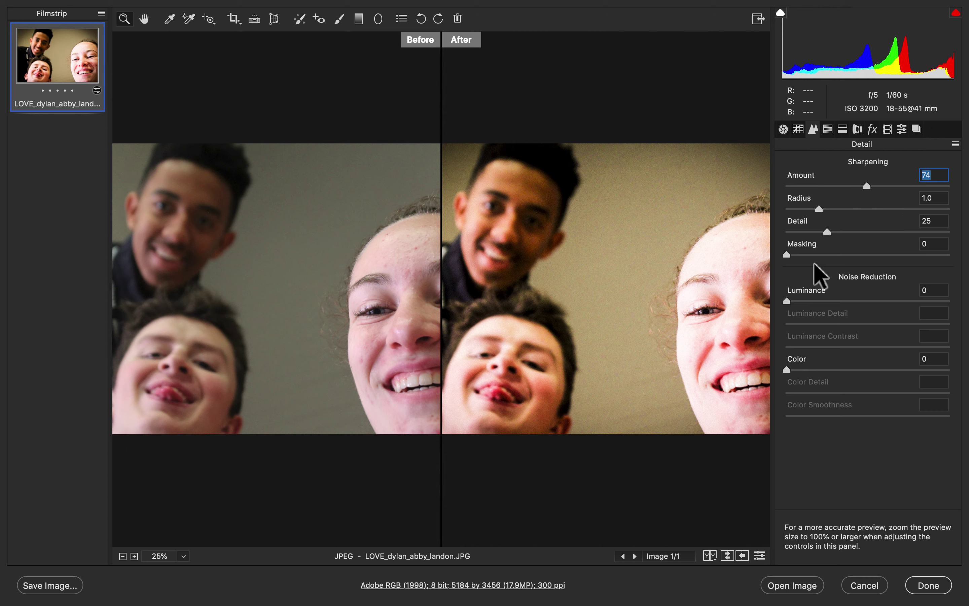
key(alt)
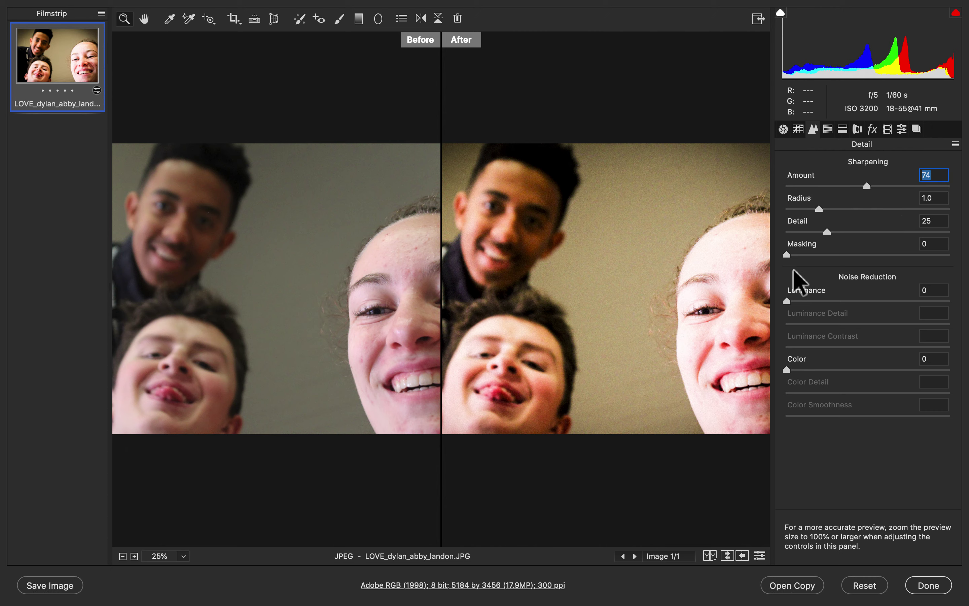
drag(787, 254, 955, 260)
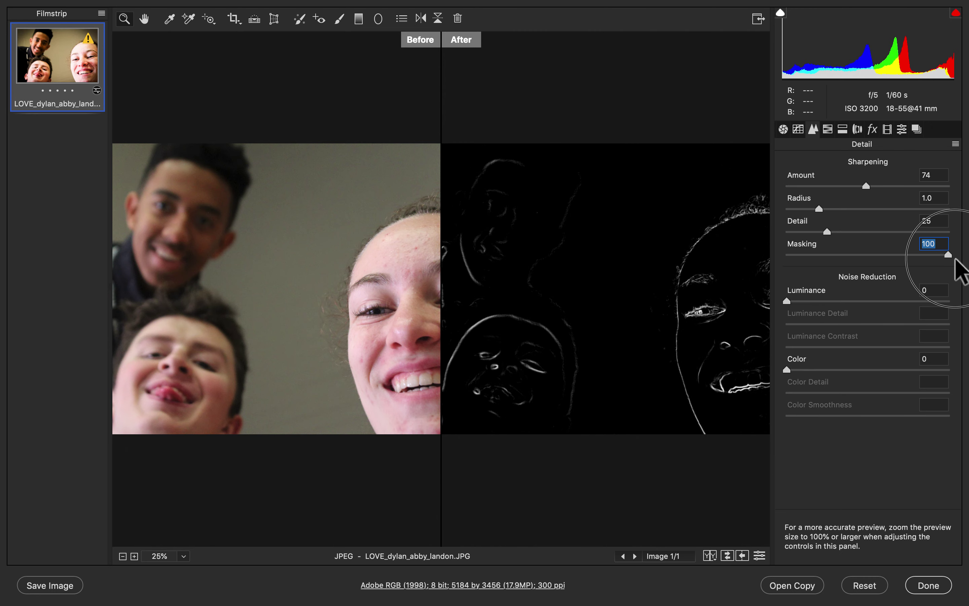
drag(955, 259, 959, 260)
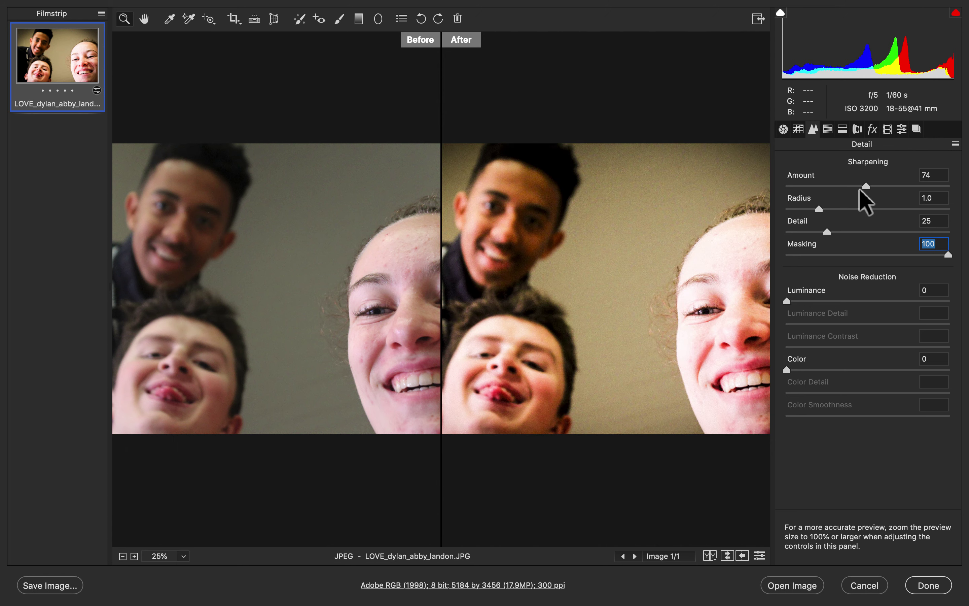
drag(868, 187, 754, 194)
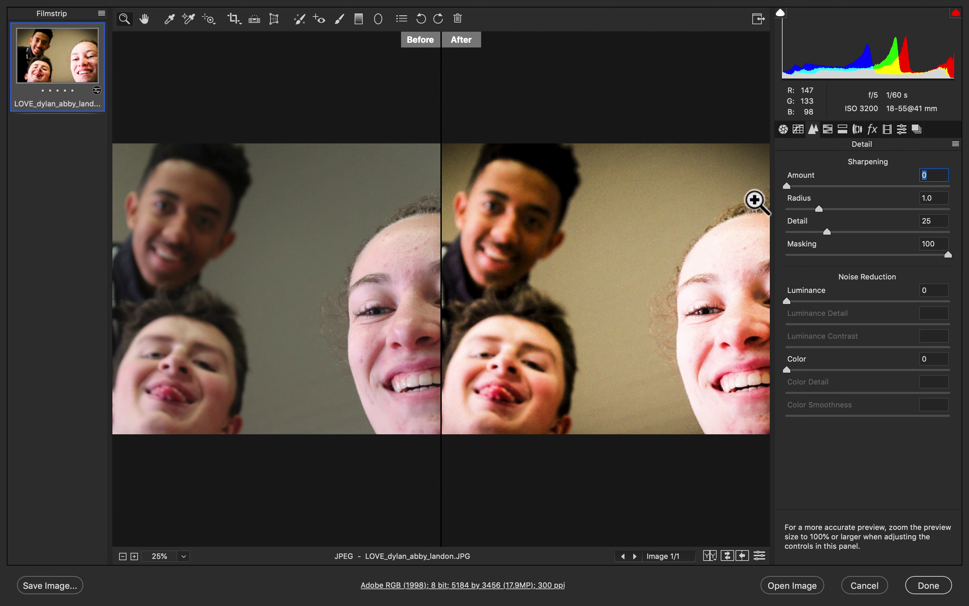
Zoom in on the girl's face and settle the sharpening Amount at 52, then zoom out.
click(755, 200)
drag(899, 187, 903, 186)
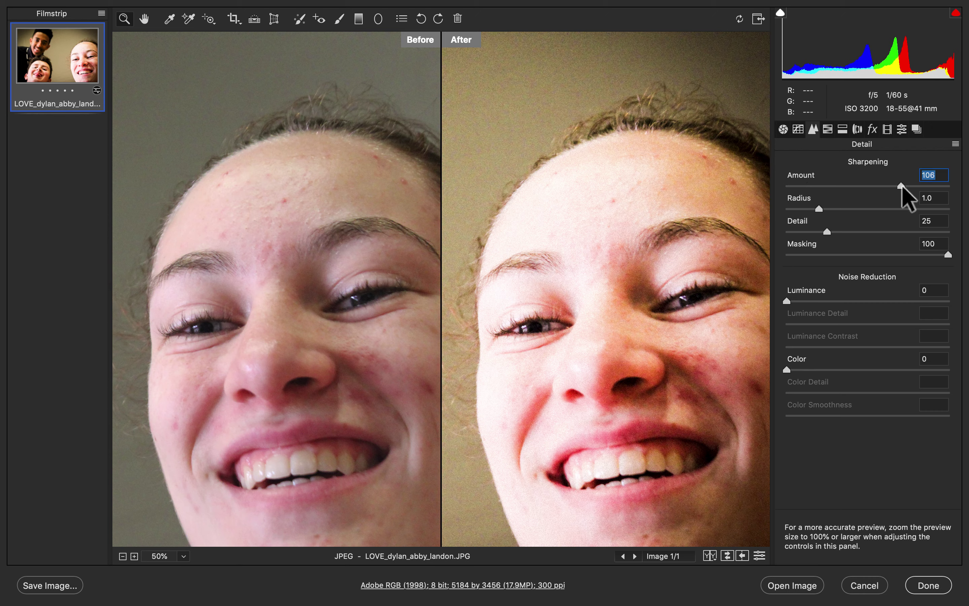
double_click(903, 185)
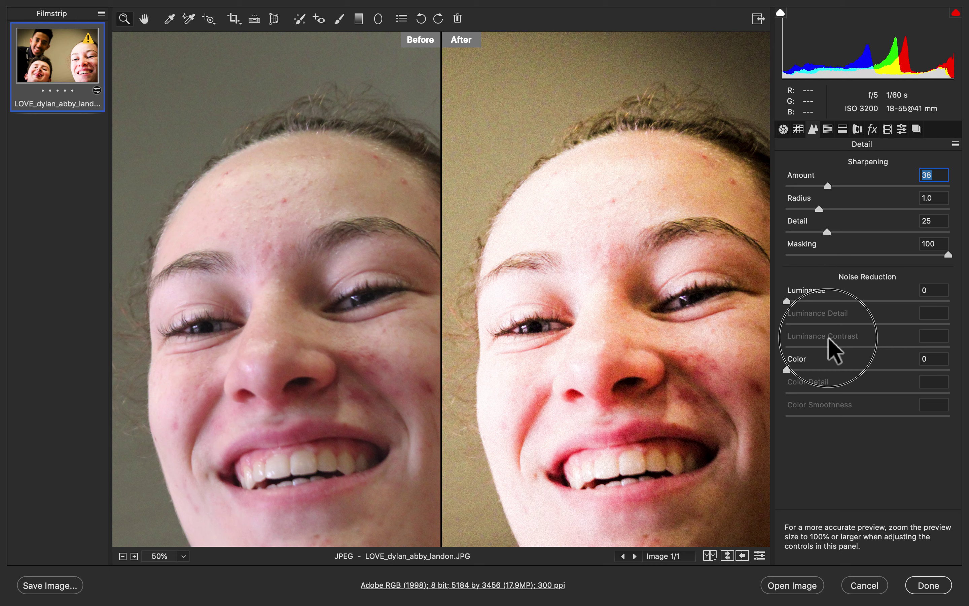
click(892, 186)
click(810, 185)
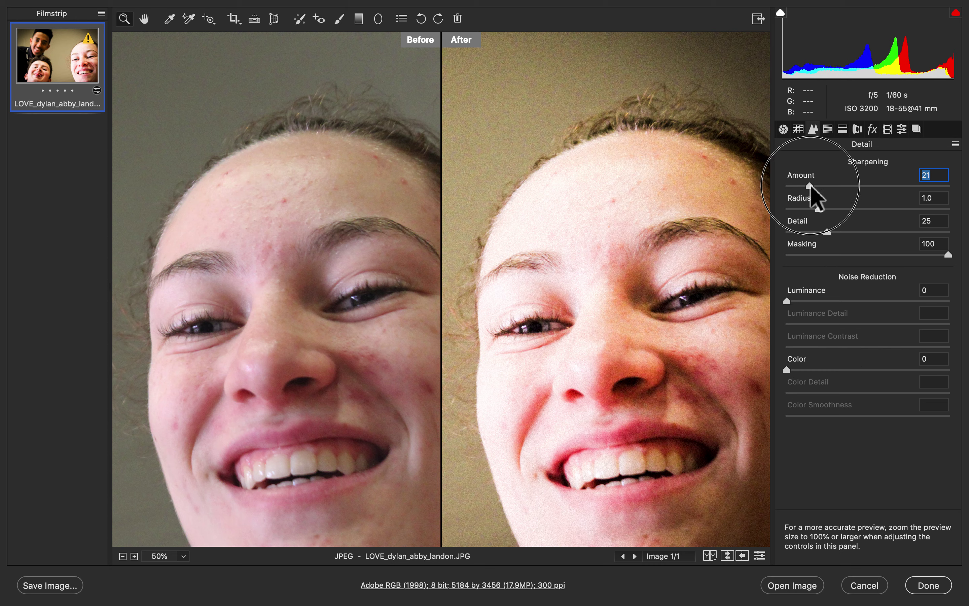
drag(810, 187, 828, 185)
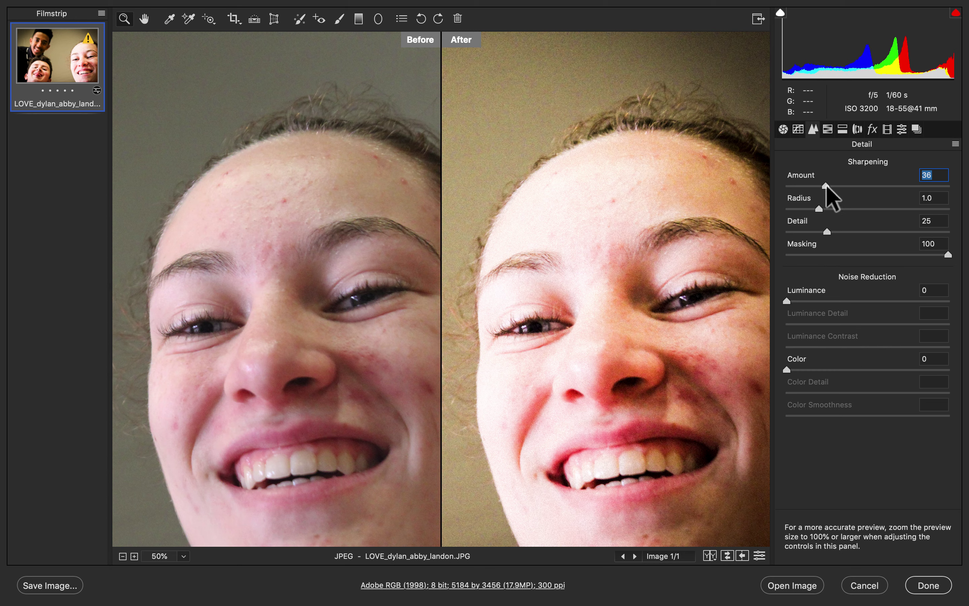
click(845, 186)
key(super+minus)
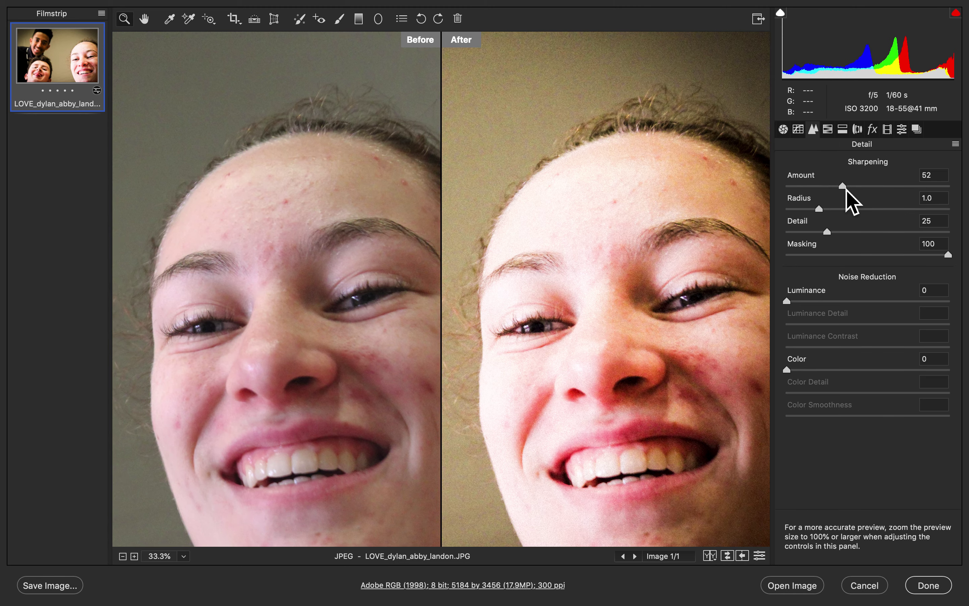
key(super+minus)
key(super+minus)
key(super+minus)
key(super+minus)
key(super+minus)
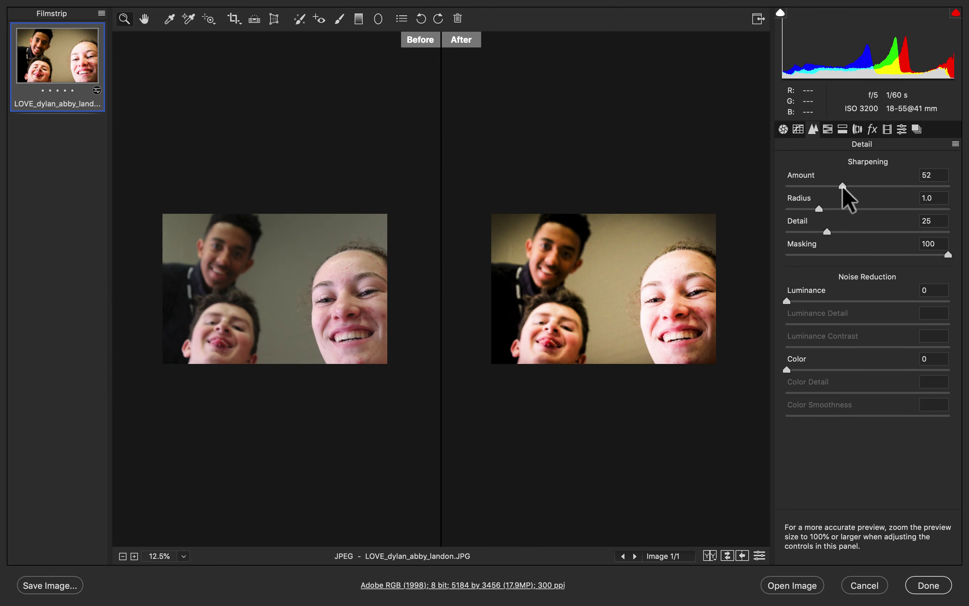
key(super+plus)
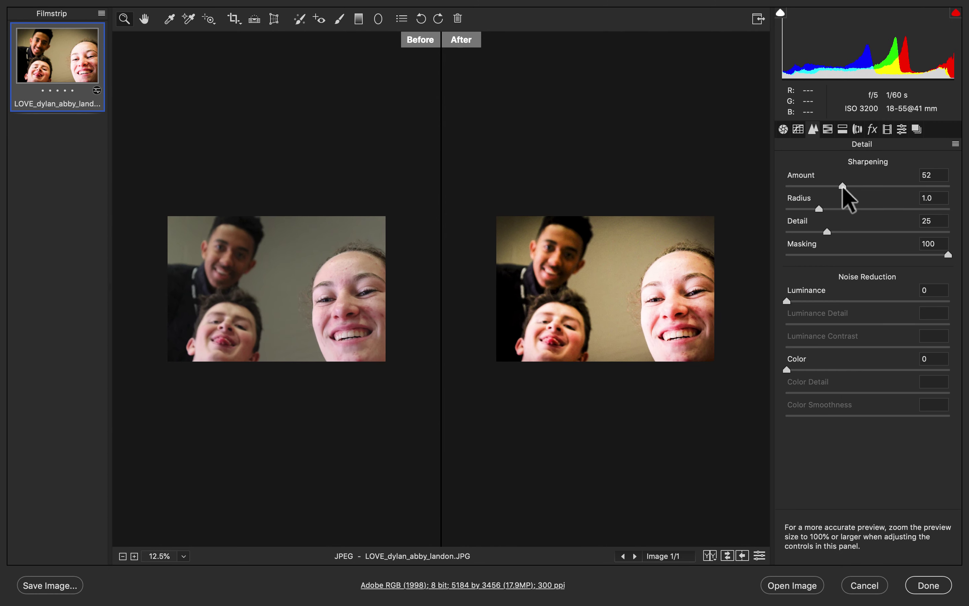
Save the sharpened edit as a new snapshot named '4', then apply changes and close Camera Raw.
click(917, 128)
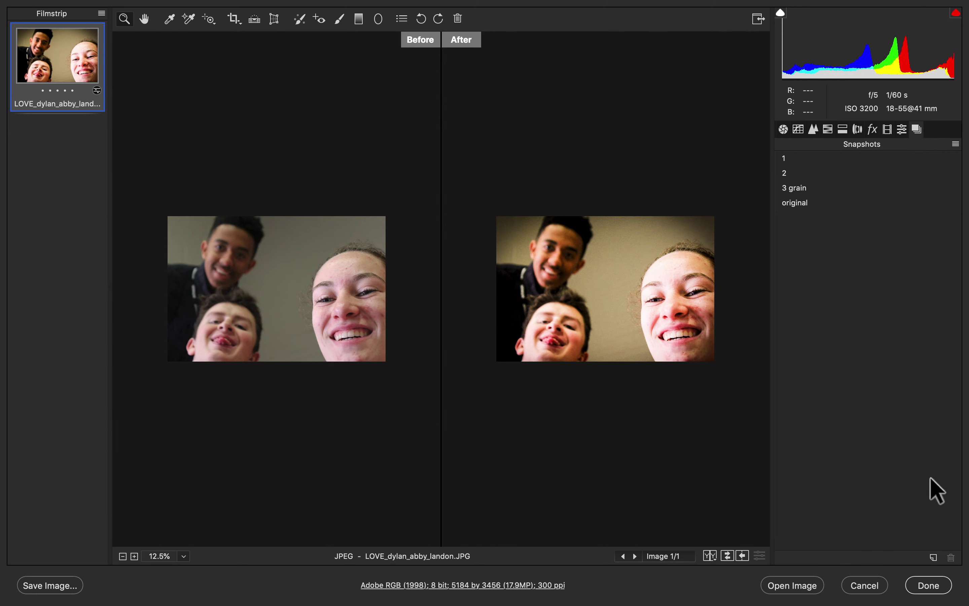
click(934, 556)
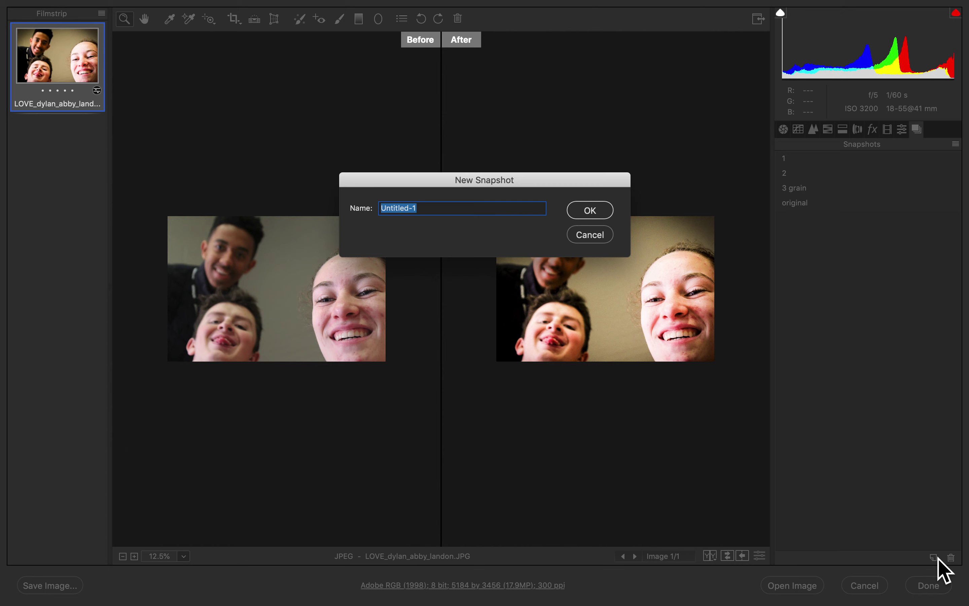
text(4)
click(602, 211)
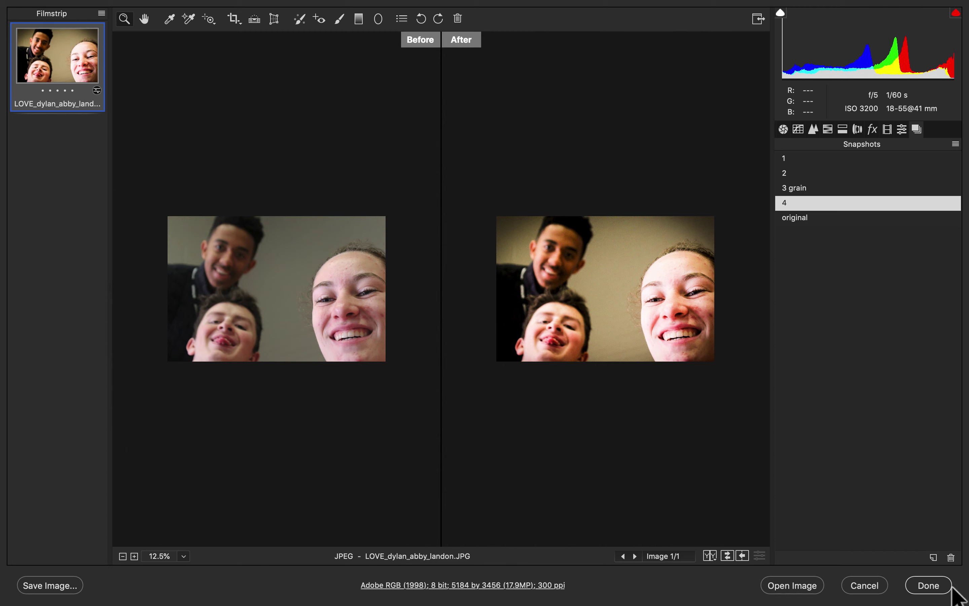
click(929, 585)
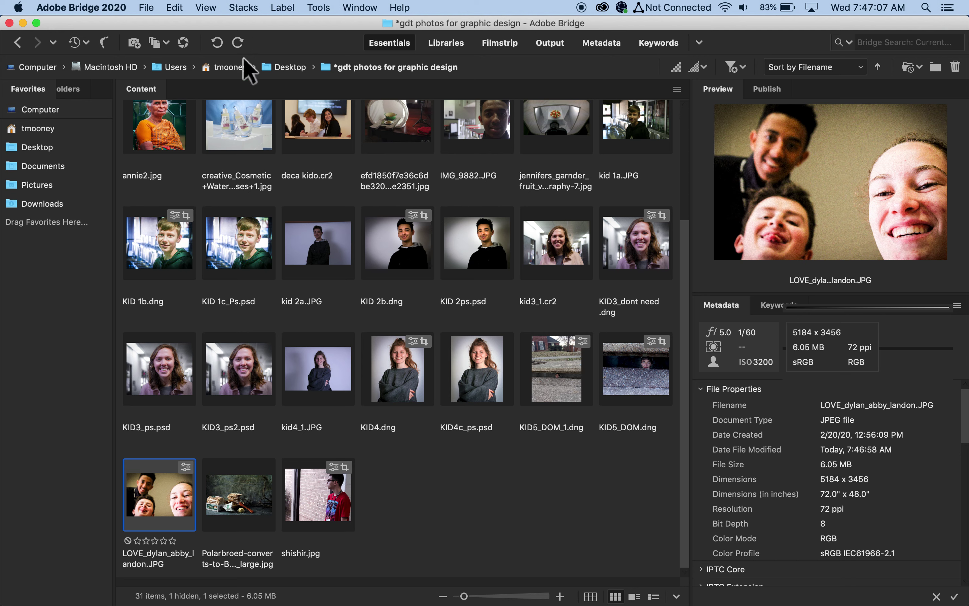
Reopen LOVE_dylan_abby_landon.JPG in Camera Raw from the Bridge toolbar.
click(183, 43)
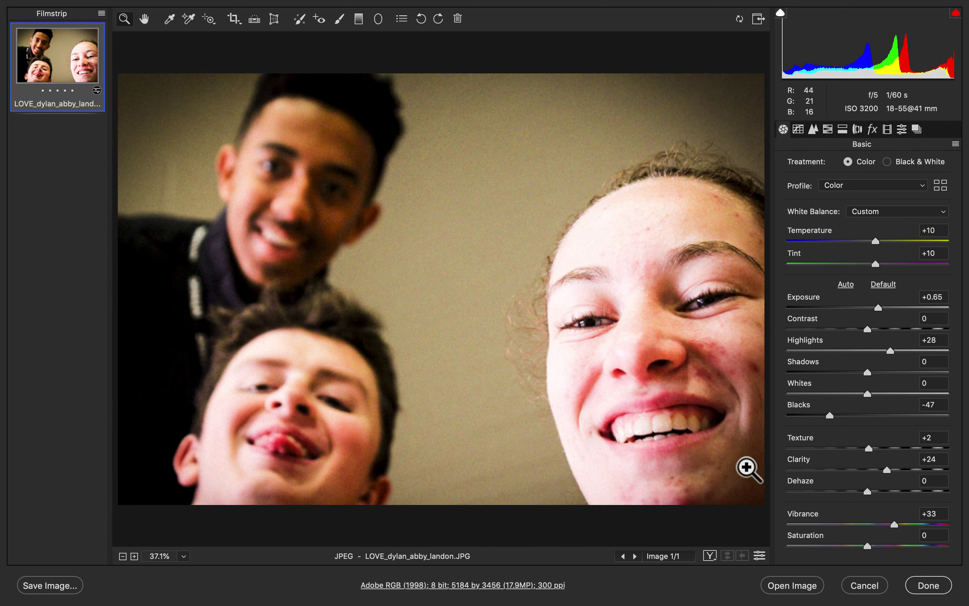
Switch to Before/After view and load snapshot 4 from the Snapshots list.
click(714, 557)
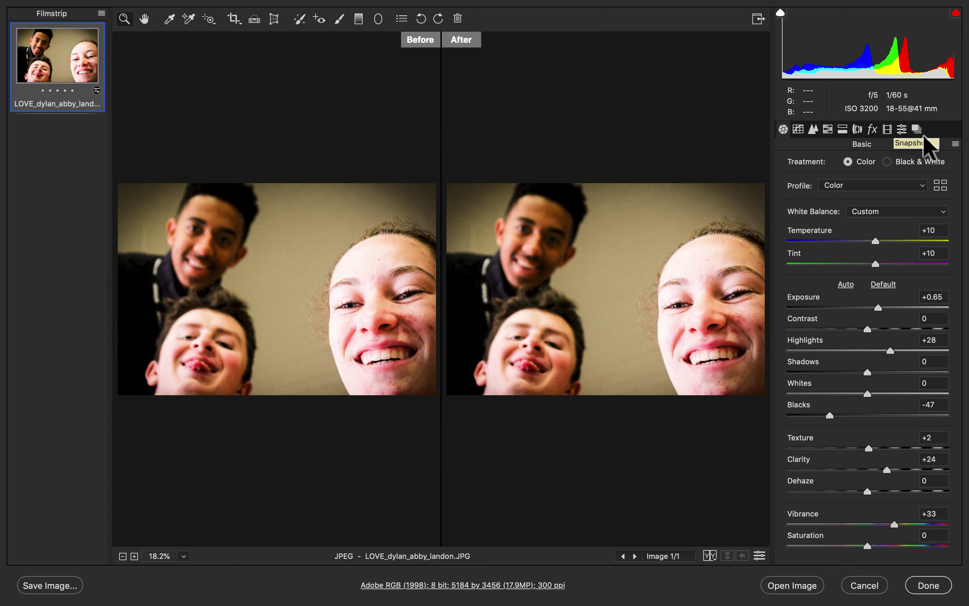
click(920, 131)
click(810, 204)
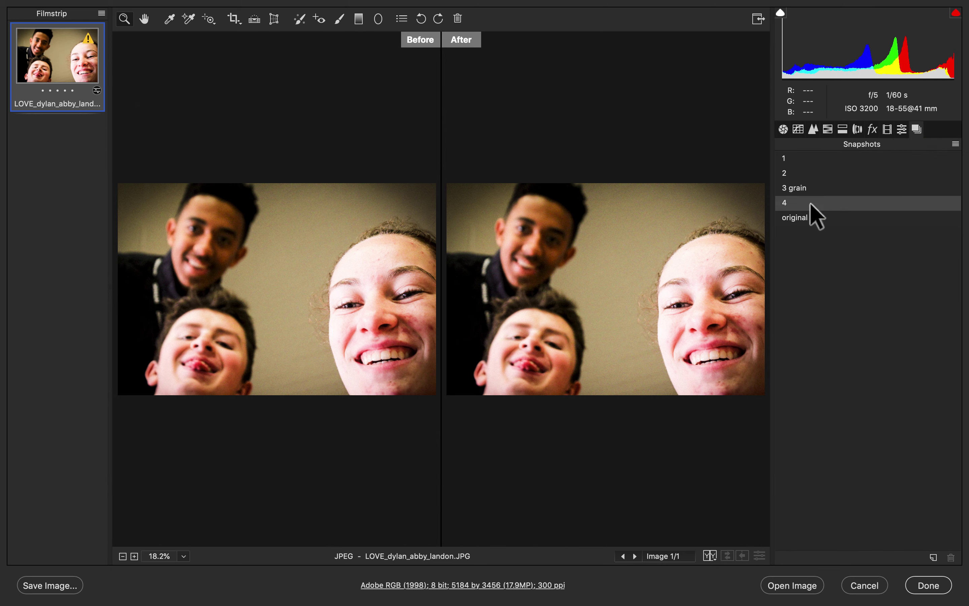
Compare the original, 3 grain, 1 and 2 snapshots, ending back on sharpened snapshot 4.
click(805, 218)
click(809, 204)
click(807, 190)
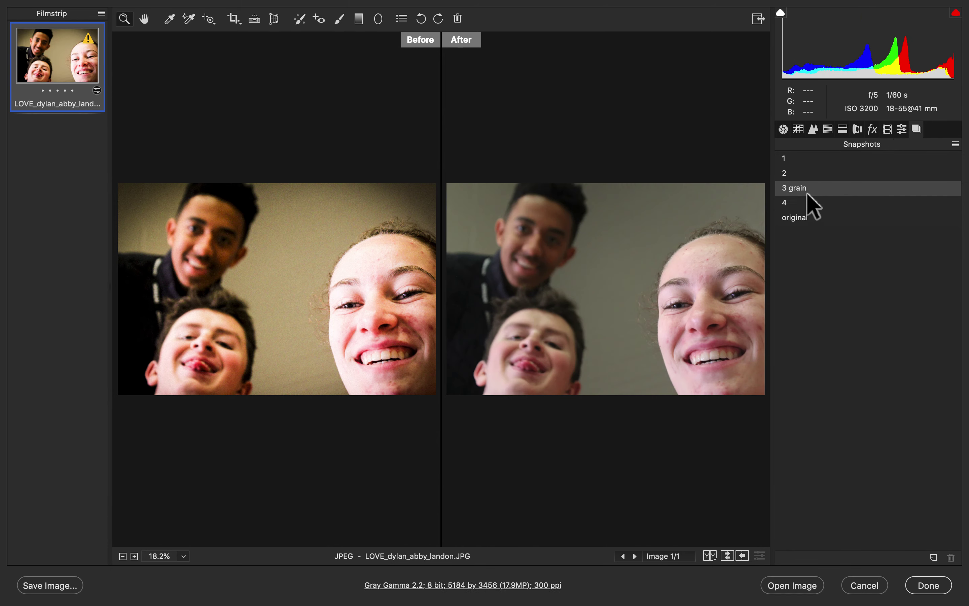
click(786, 158)
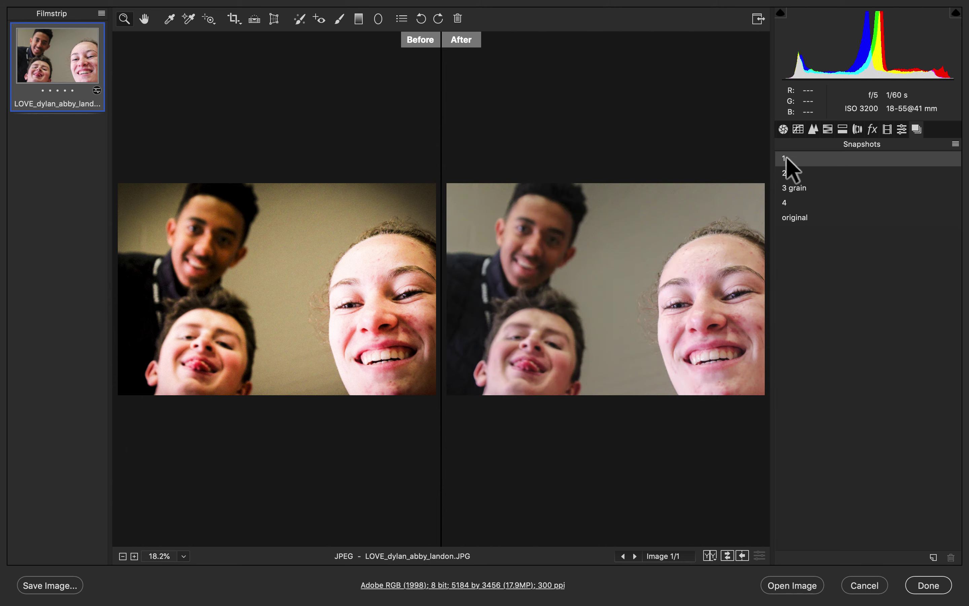
click(787, 173)
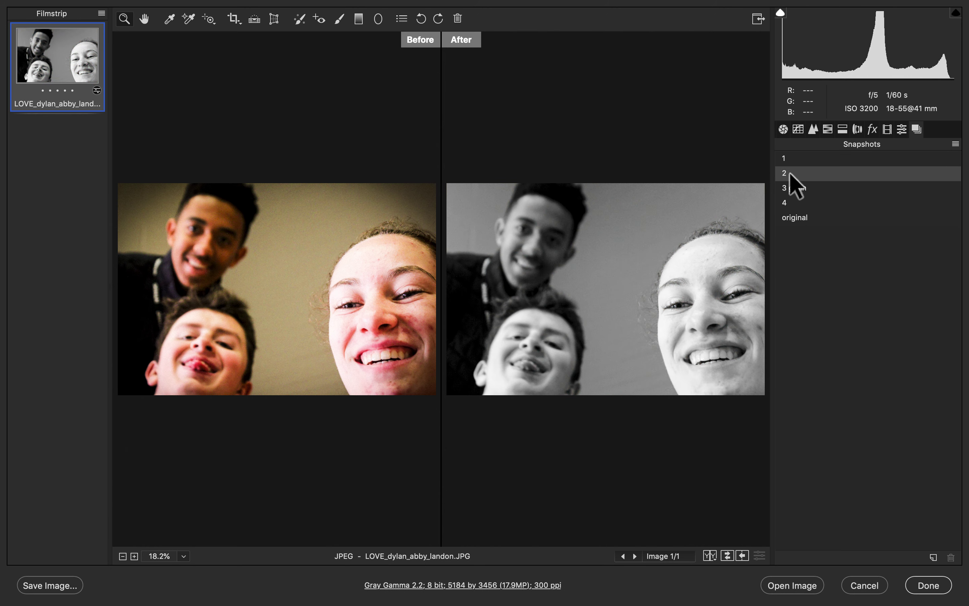
click(792, 190)
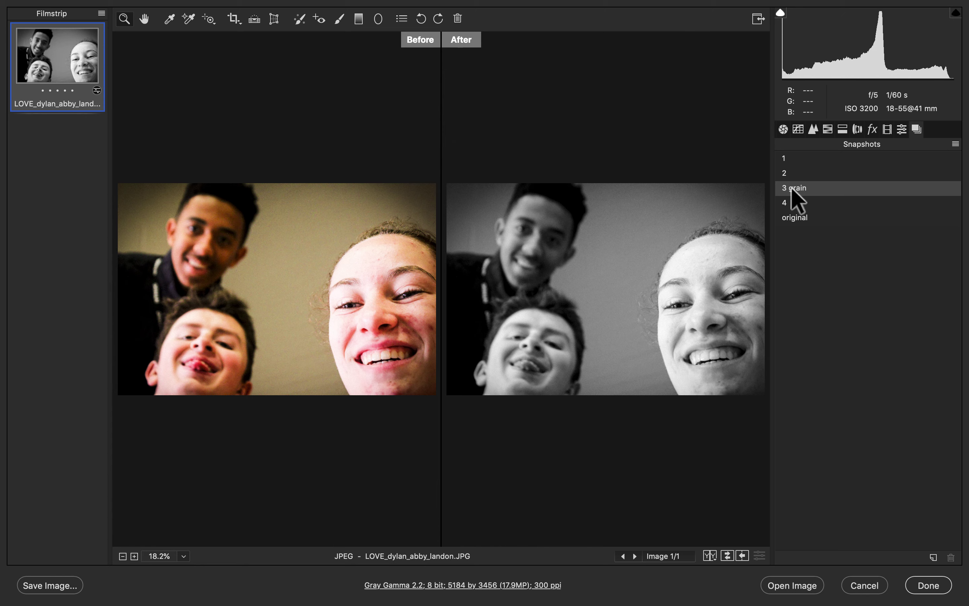
click(794, 203)
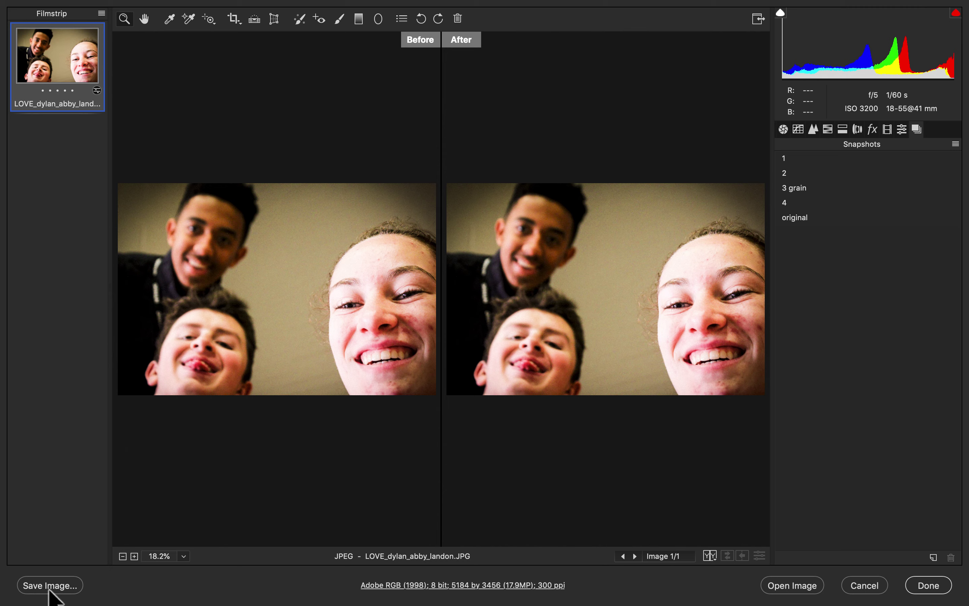
Close Camera Raw with edits applied and open KID5_DOM.dng in Camera Raw from Bridge.
click(933, 591)
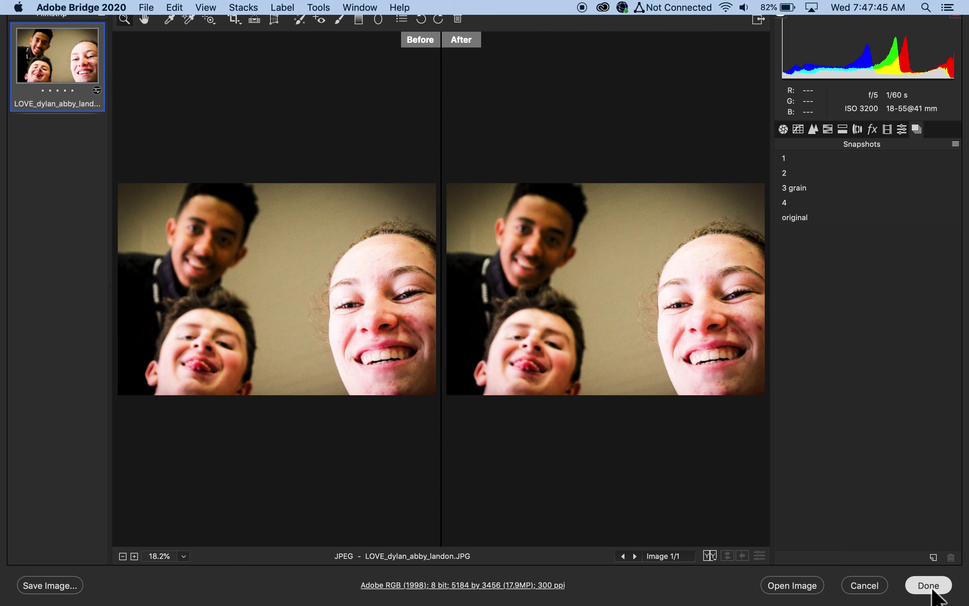
drag(177, 490, 179, 494)
click(645, 417)
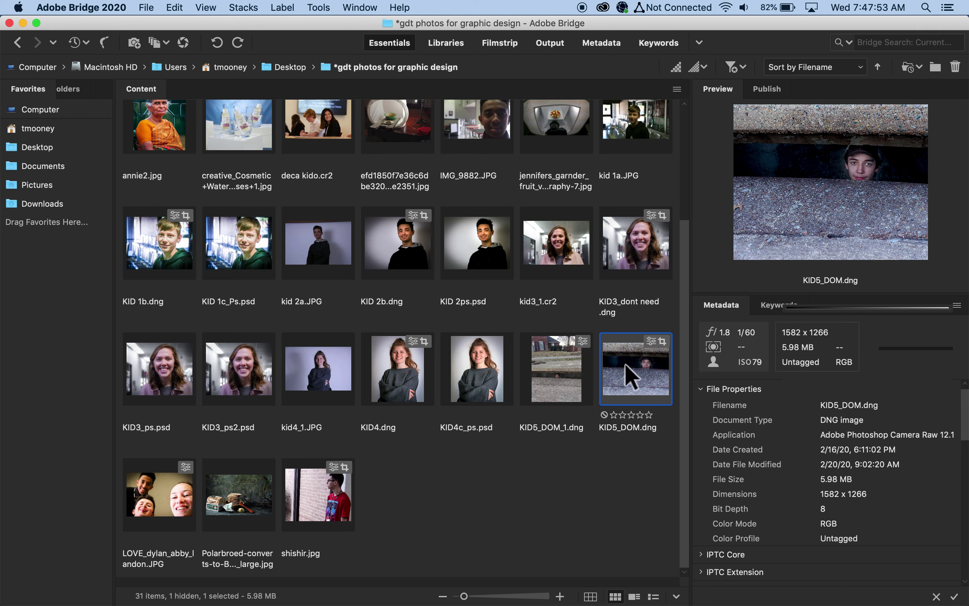
double_click(646, 368)
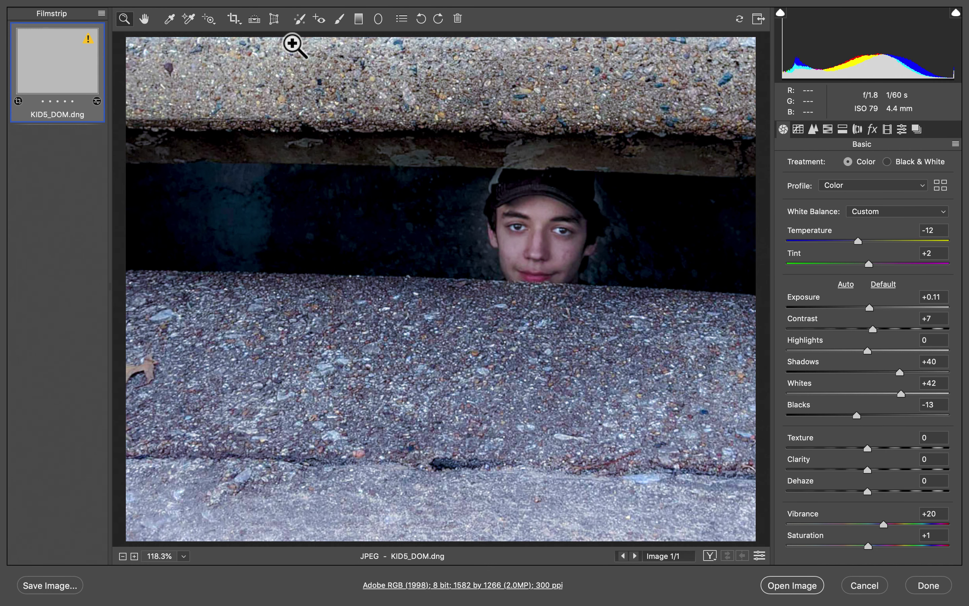
Preview KID5_DOM.dng's uncropped orig snapshot, then return to cropped snapshot 4.
click(917, 129)
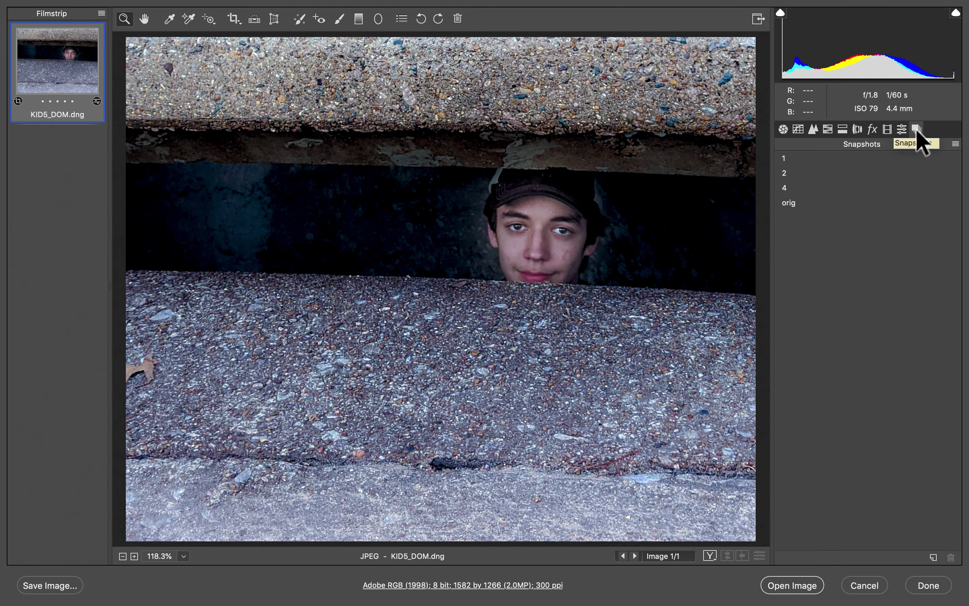
click(793, 203)
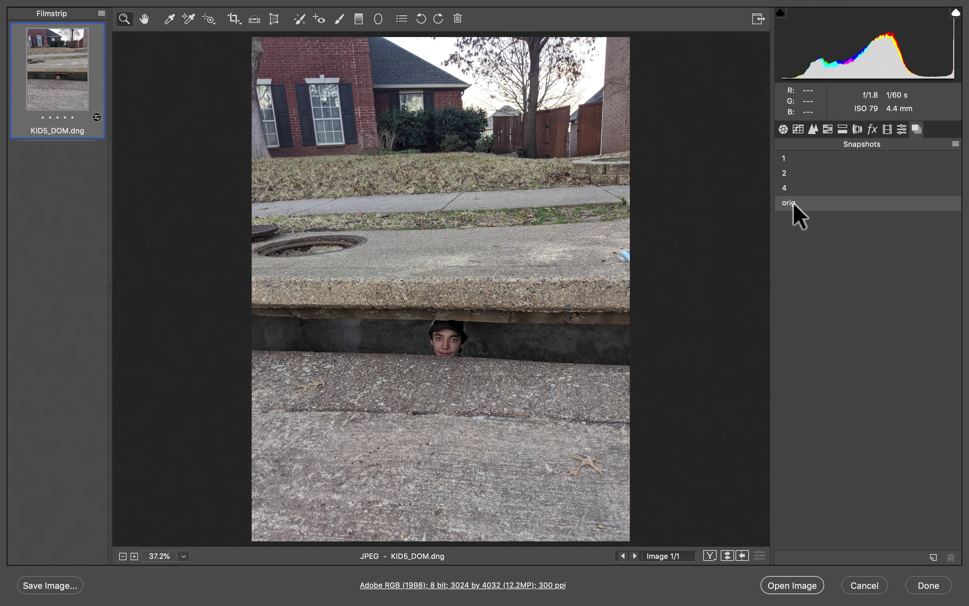
click(796, 187)
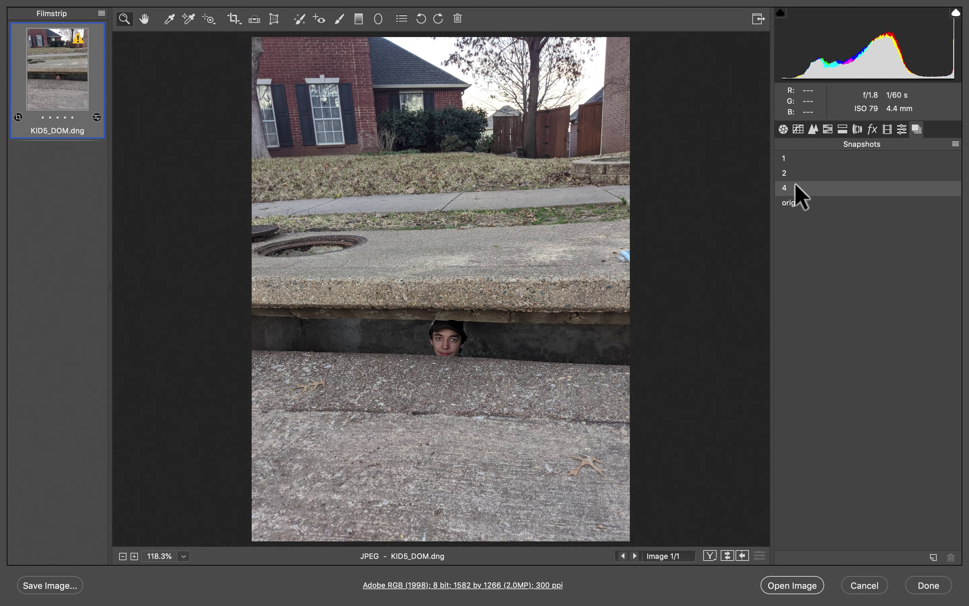